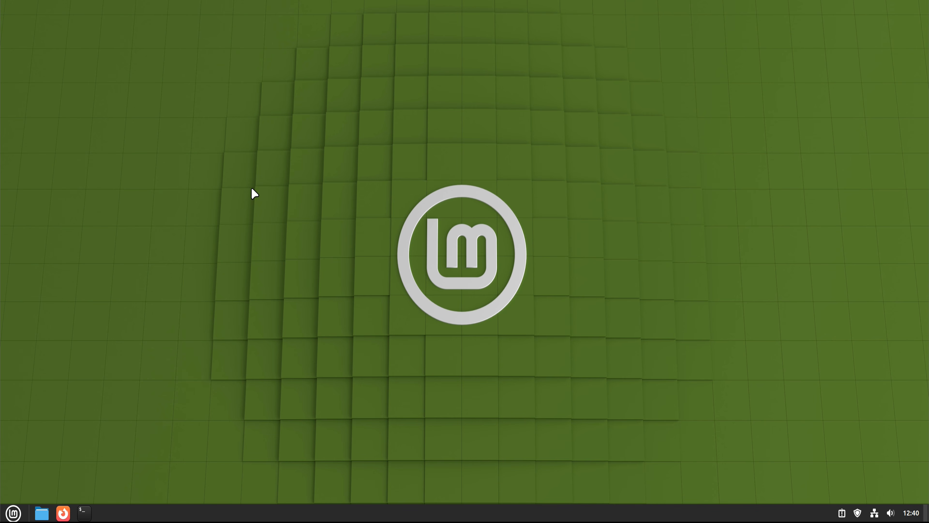
# Step: Open System Settings, look over its categories and the Themes page, and close the window
pyautogui.click(18, 512)
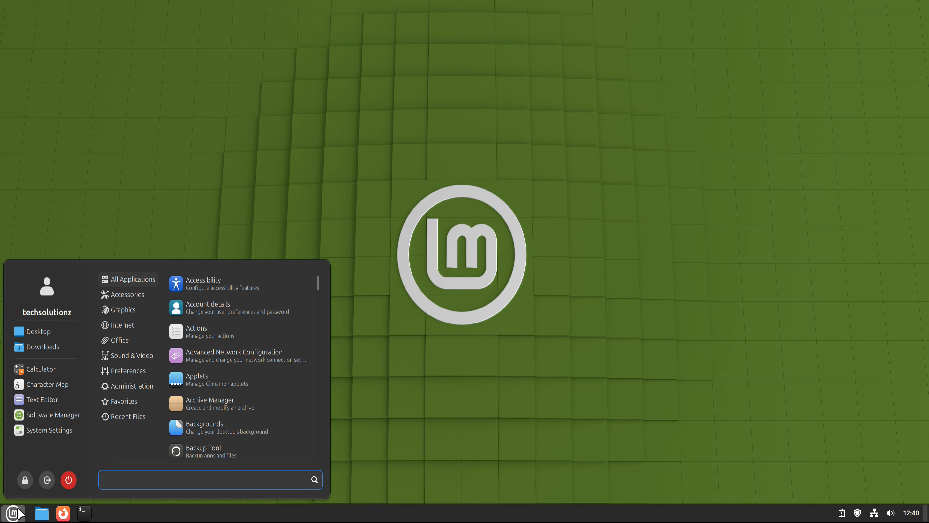
pyautogui.click(51, 432)
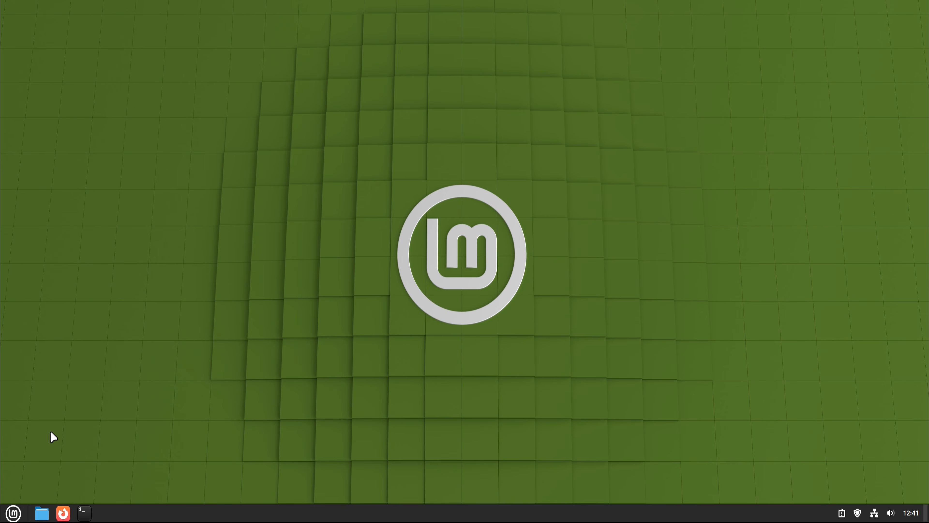
pyautogui.scroll(-5, 529, 325)
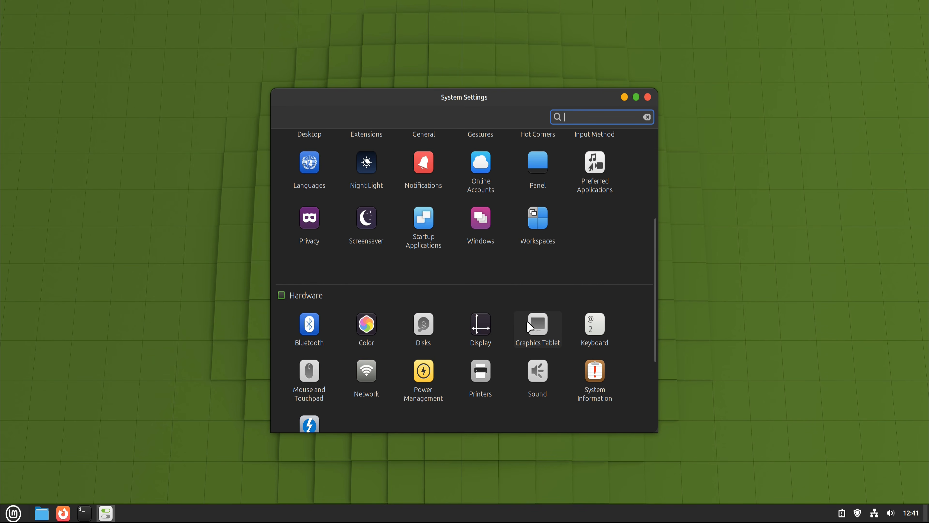
pyautogui.scroll(5, 529, 326)
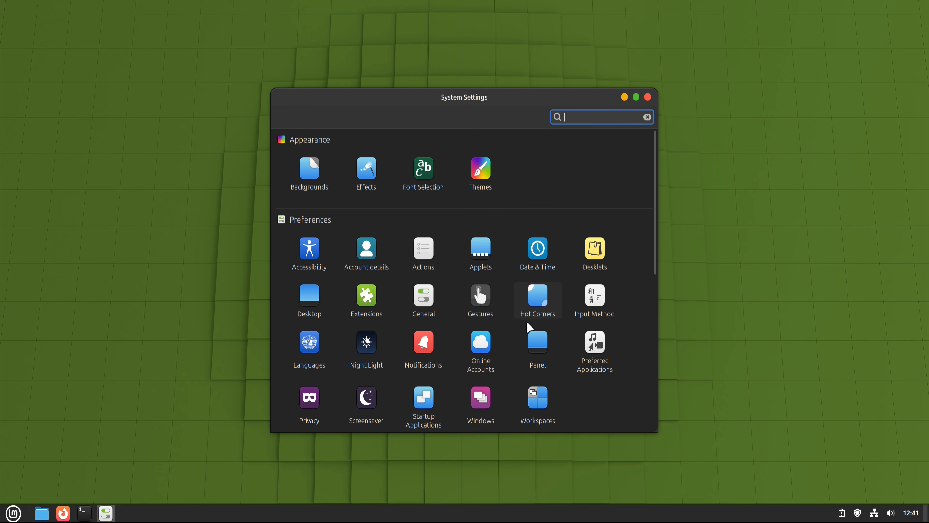
pyautogui.click(483, 187)
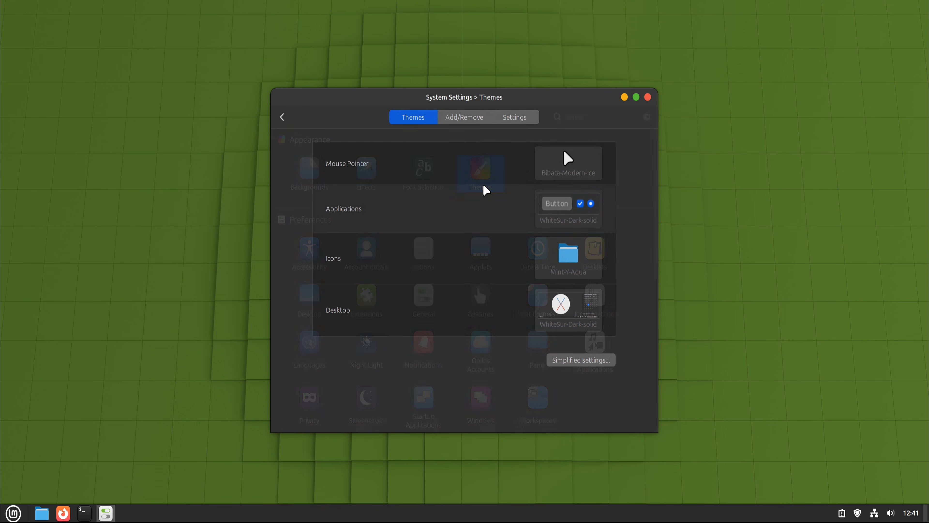
pyautogui.click(282, 117)
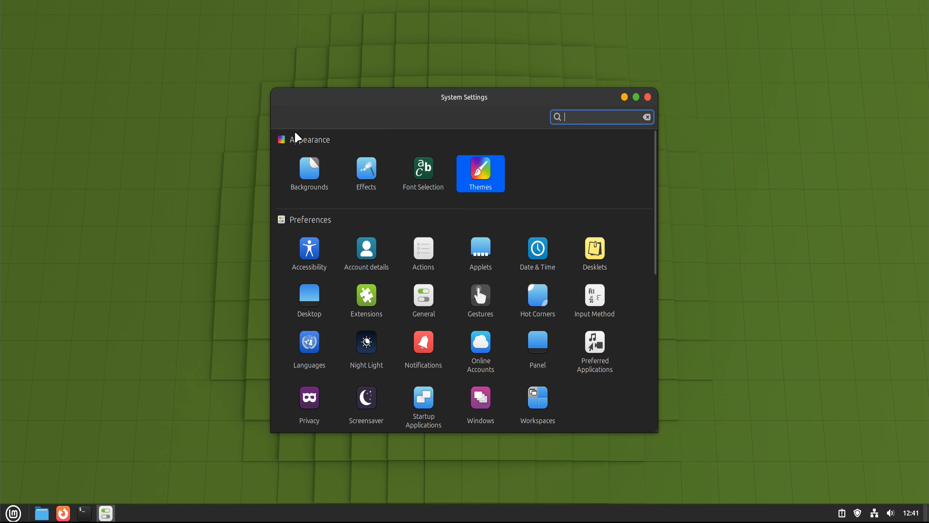
pyautogui.scroll(-10, 368, 261)
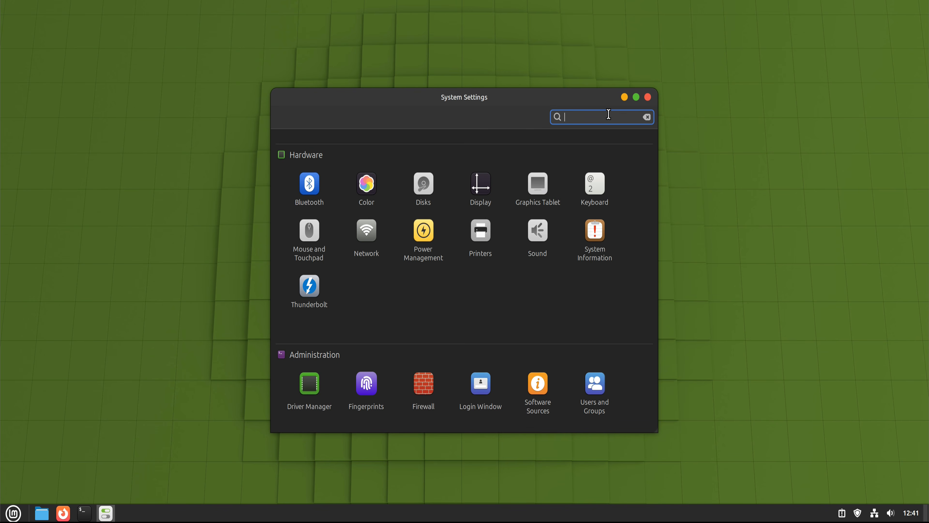
pyautogui.scroll(2, 611, 280)
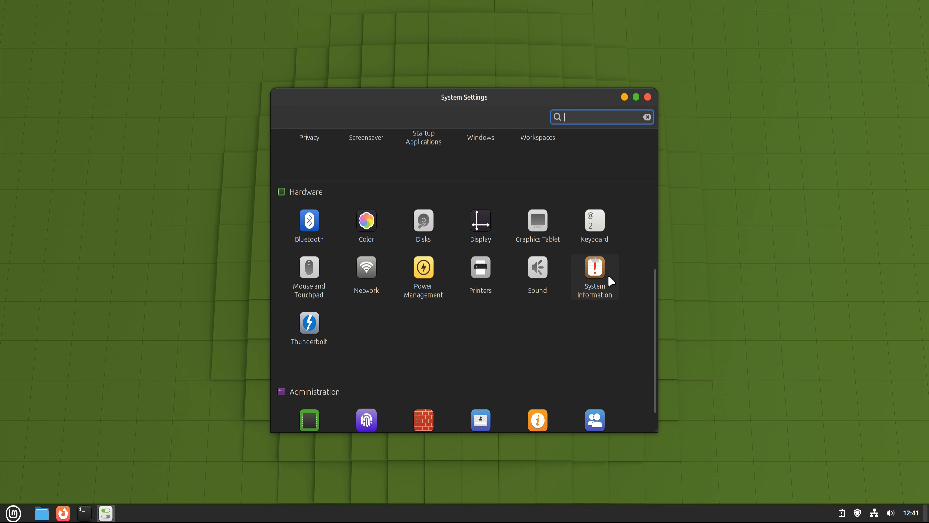
pyautogui.scroll(8, 610, 278)
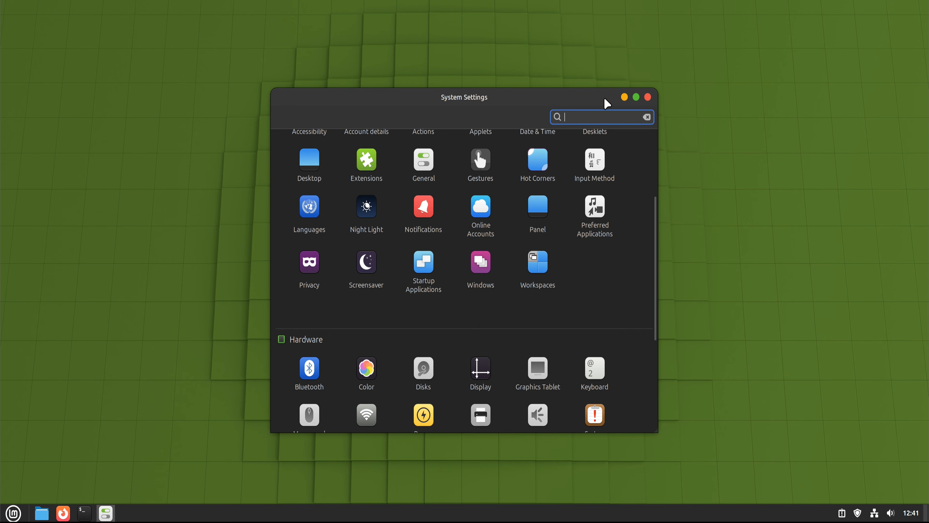
pyautogui.click(648, 98)
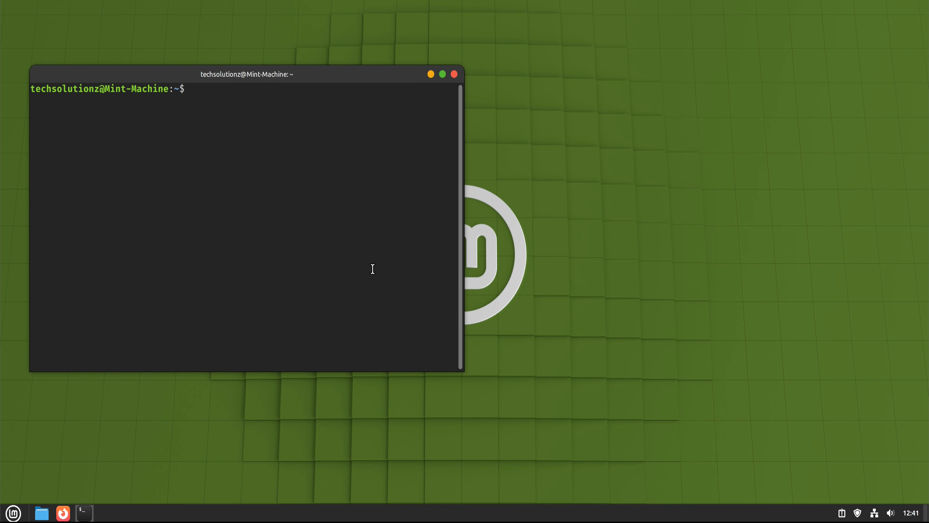
# Step: Run screenfetch in a terminal, then enlarge and reposition the terminal window so the system details fit
pyautogui.write('screenfetch')
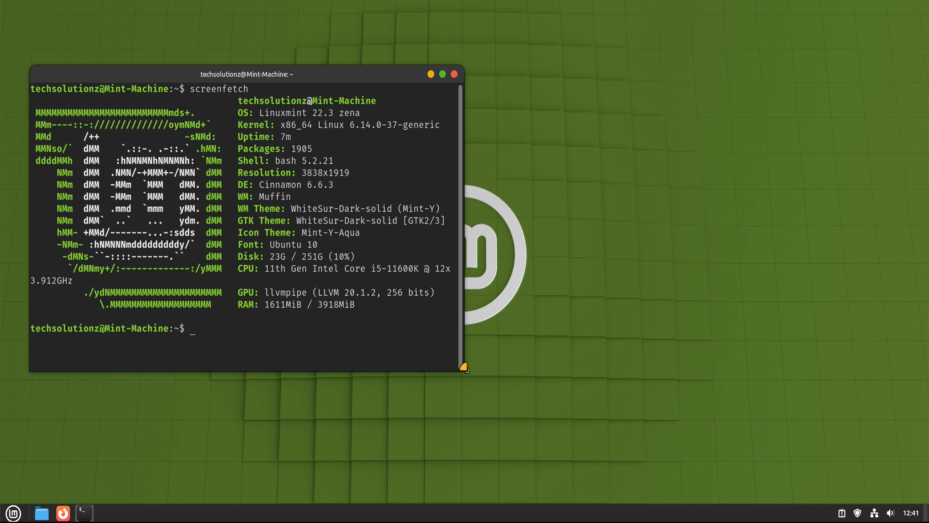
pyautogui.moveTo(463, 370); pyautogui.dragTo(835, 472)
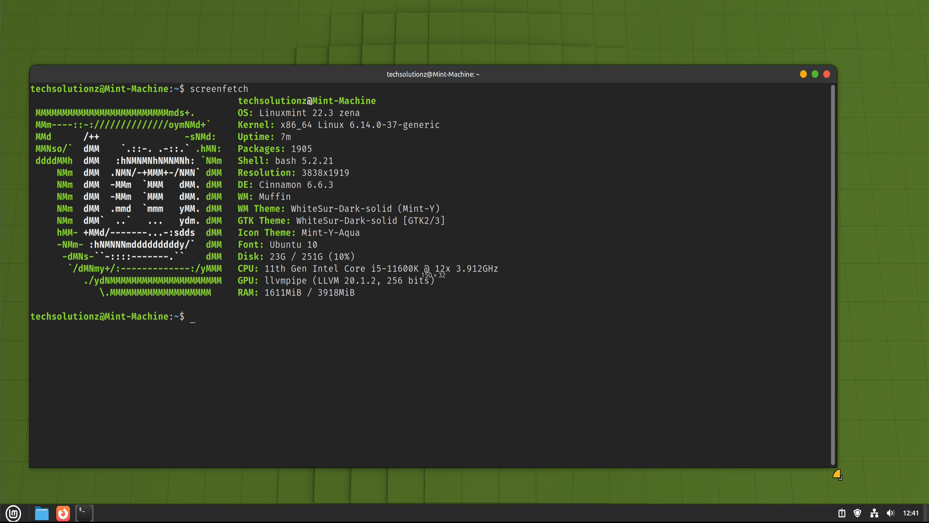
pyautogui.moveTo(451, 75); pyautogui.dragTo(447, 51)
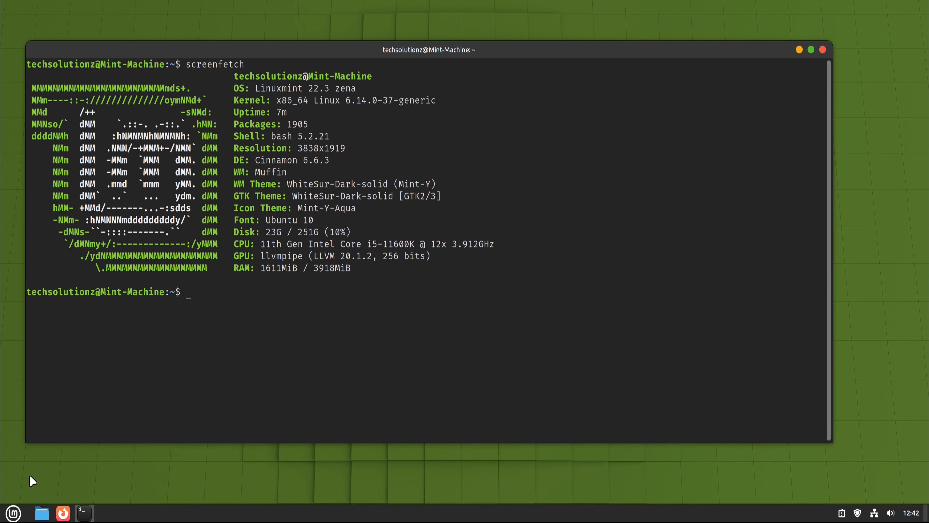
# Step: Find and launch Timeshift, entering the account password to authenticate
pyautogui.click(13, 513)
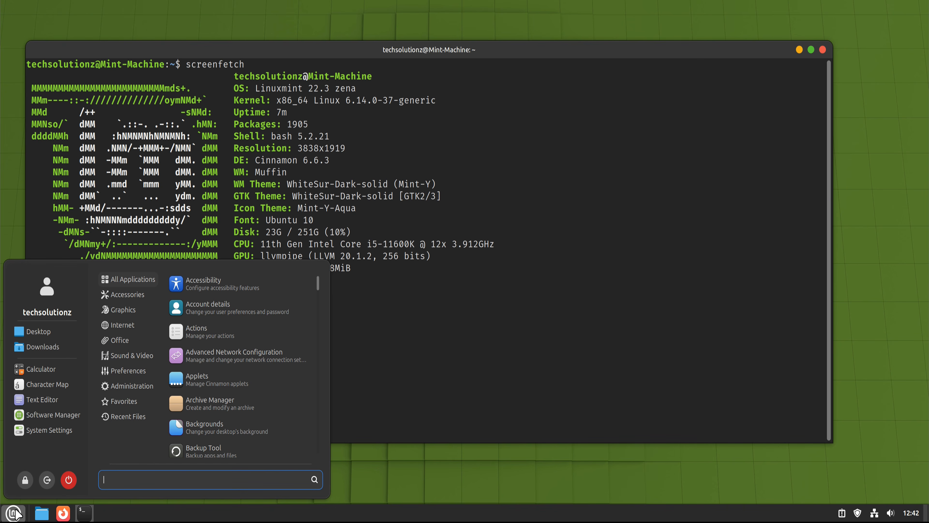
pyautogui.write('ti')
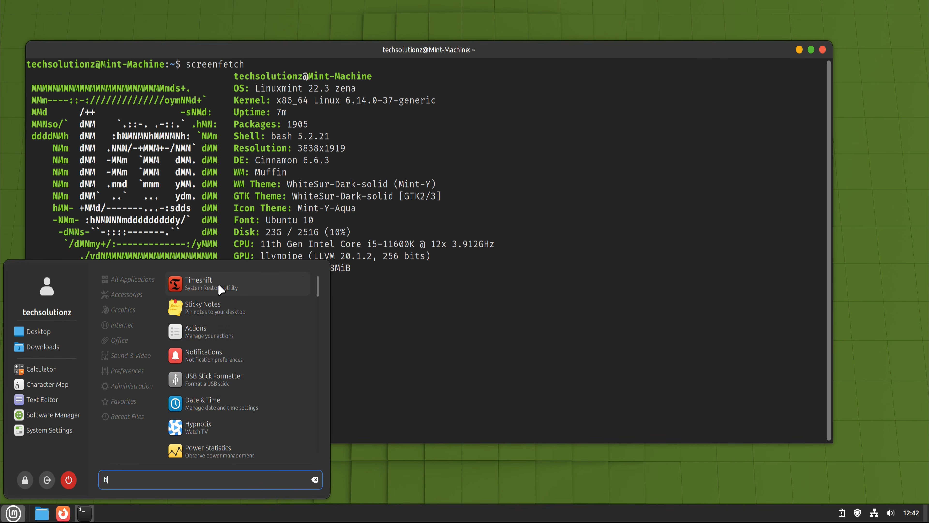
pyautogui.click(221, 289)
pyautogui.write('••')
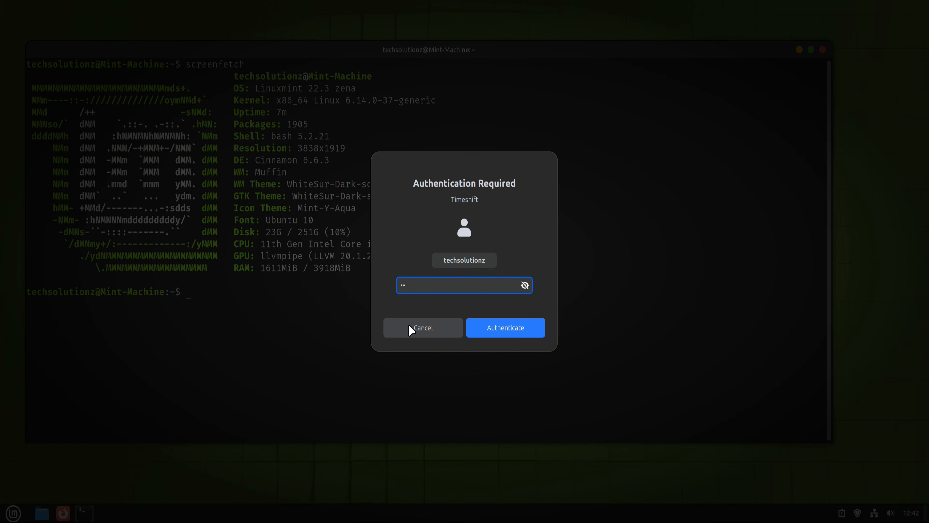
pyautogui.write('•••')
pyautogui.press('Return')
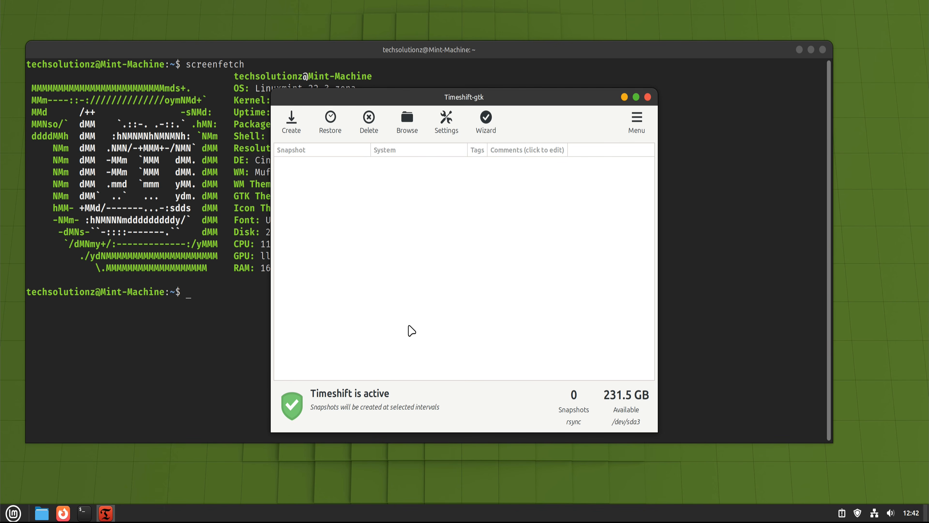
# Step: Create a Timeshift system snapshot, check it in the snapshot list, and close Timeshift
pyautogui.click(299, 129)
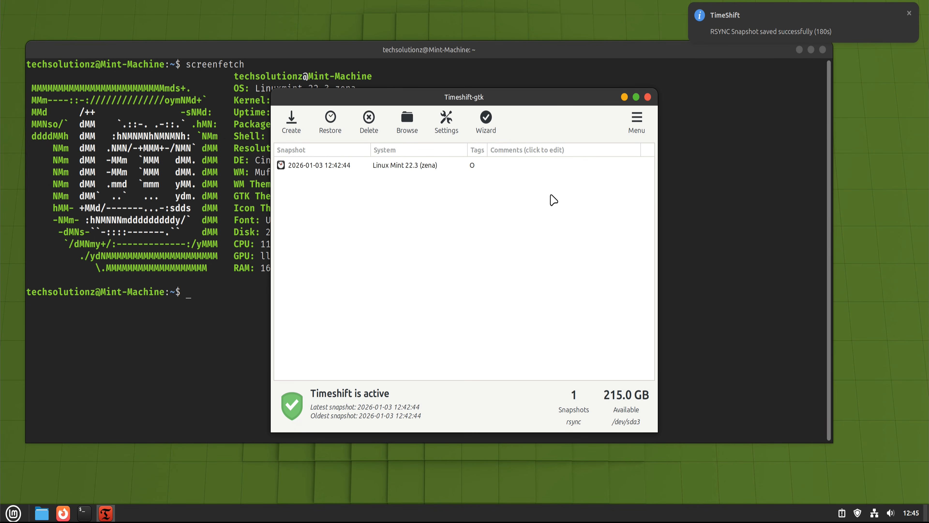
pyautogui.click(414, 166)
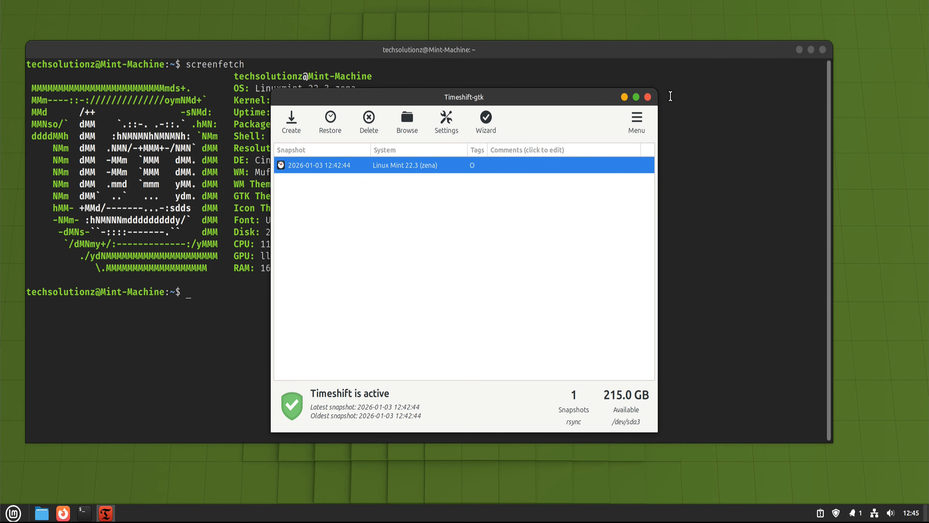
pyautogui.click(648, 97)
# Step: Update and upgrade all packages in the terminal with "sudo apt update && sudo apt upgrade -y", entering the sudo password
pyautogui.write('sudo apt')
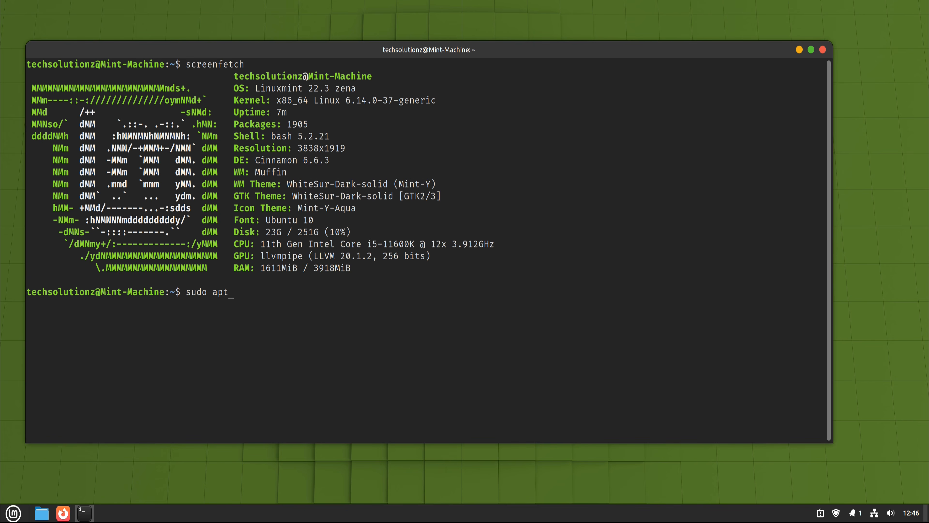
pyautogui.write(' update && sudo apt upgrade -y')
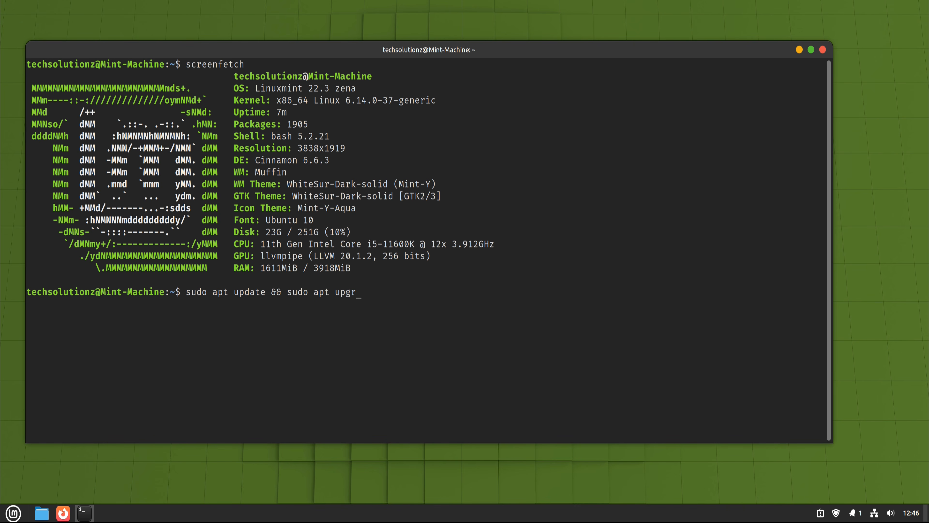
pyautogui.press('Return')
pyautogui.write('*****')
pyautogui.press('Return')
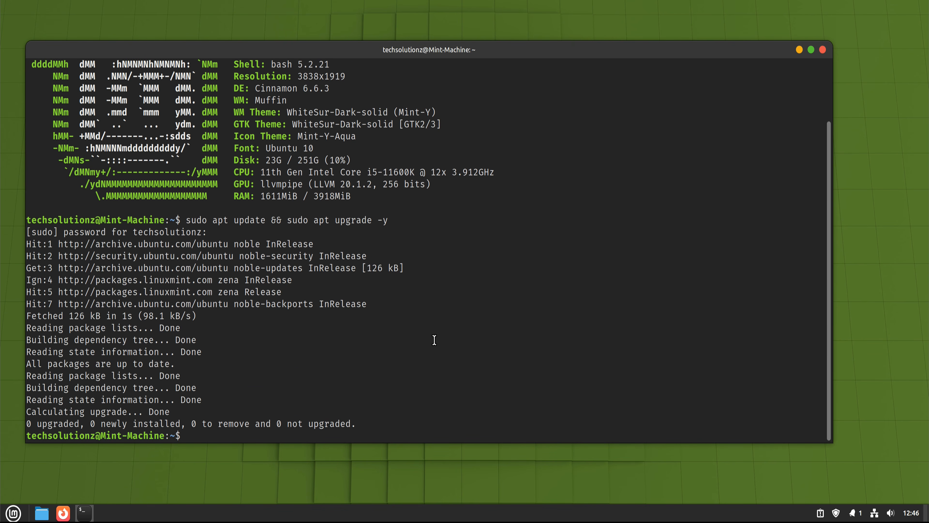
# Step: On a cleared terminal, run "sudo apt install kde-full", accept the installation with Y, and confirm the default display manager
pyautogui.write('clear')
pyautogui.press('Return')
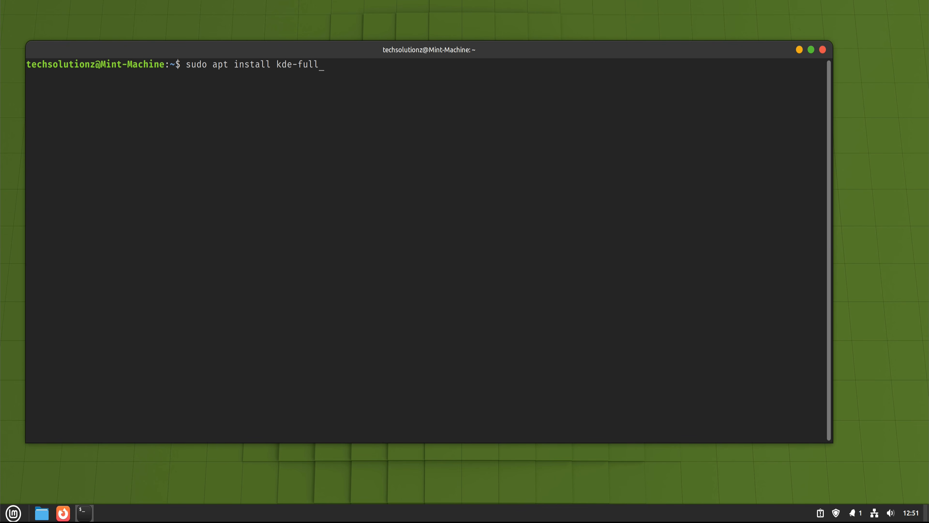
pyautogui.press('Return')
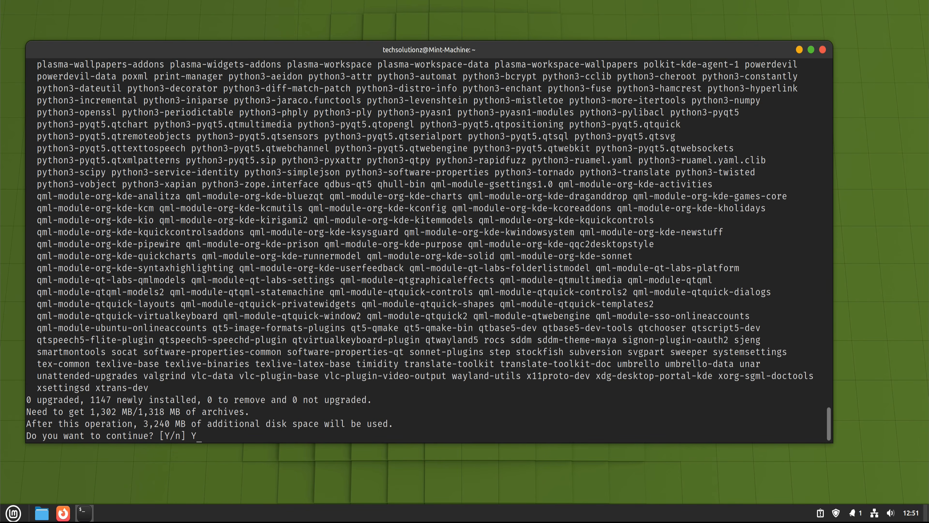
pyautogui.press('Return')
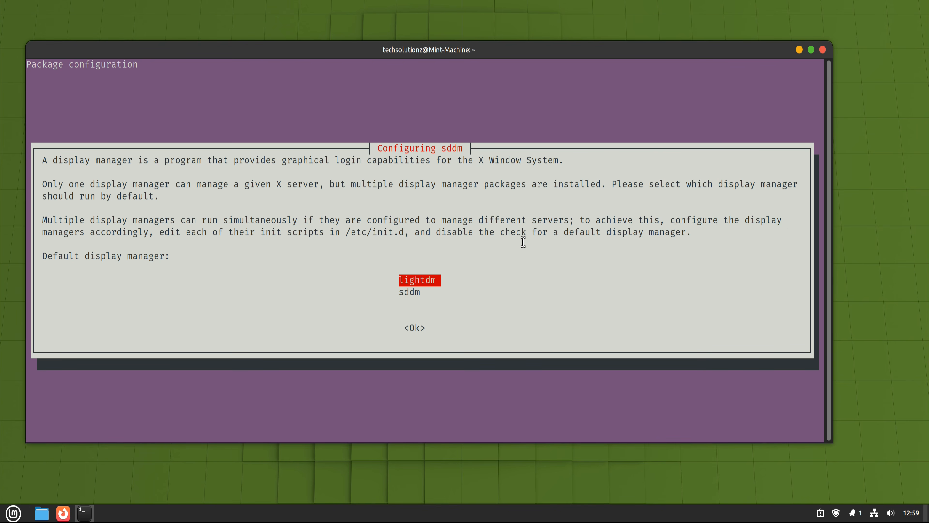
pyautogui.press('Down')
pyautogui.press('Return')
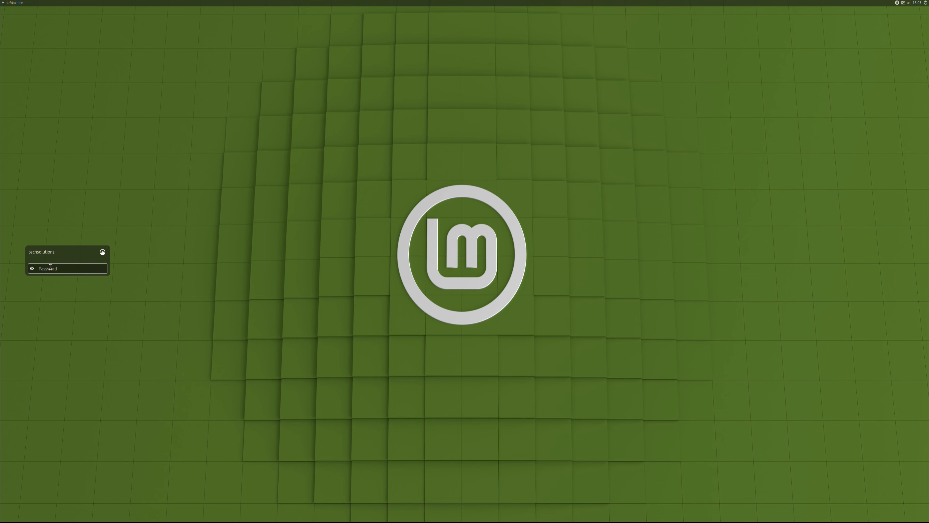
# Step: Select the Plasma (X11) desktop environment on the login screen and log in with the account password
pyautogui.write('••')
pyautogui.click(103, 252)
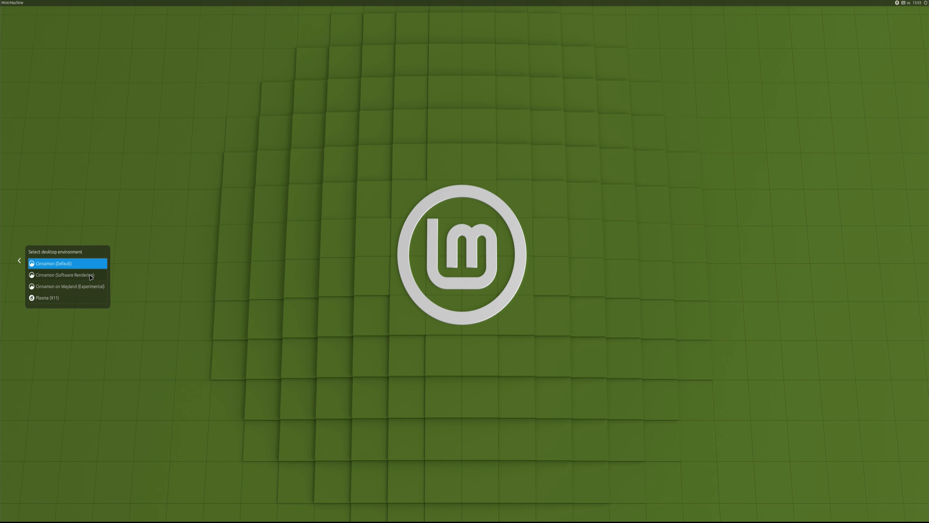
pyautogui.click(52, 298)
pyautogui.click(104, 268)
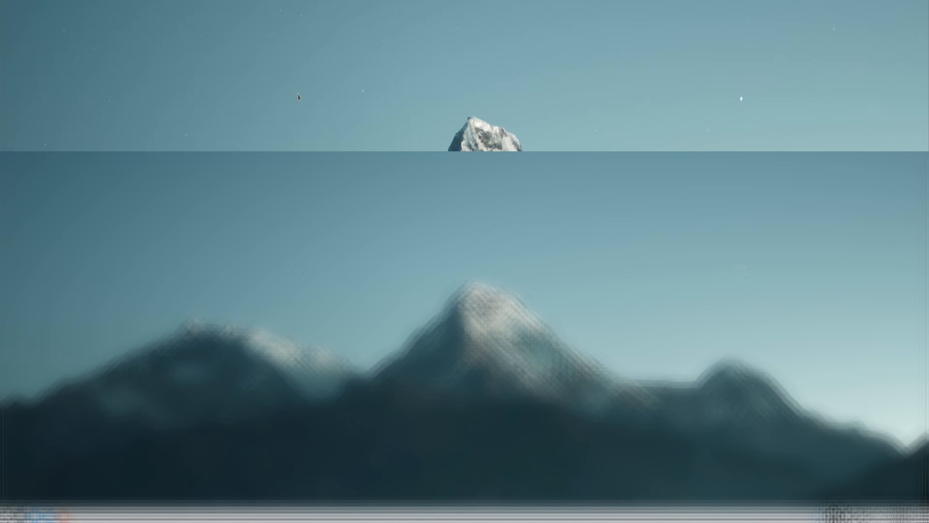
# Step: View the desktop's wallpaper configuration and close it without changing anything
pyautogui.rightClick(280, 224)
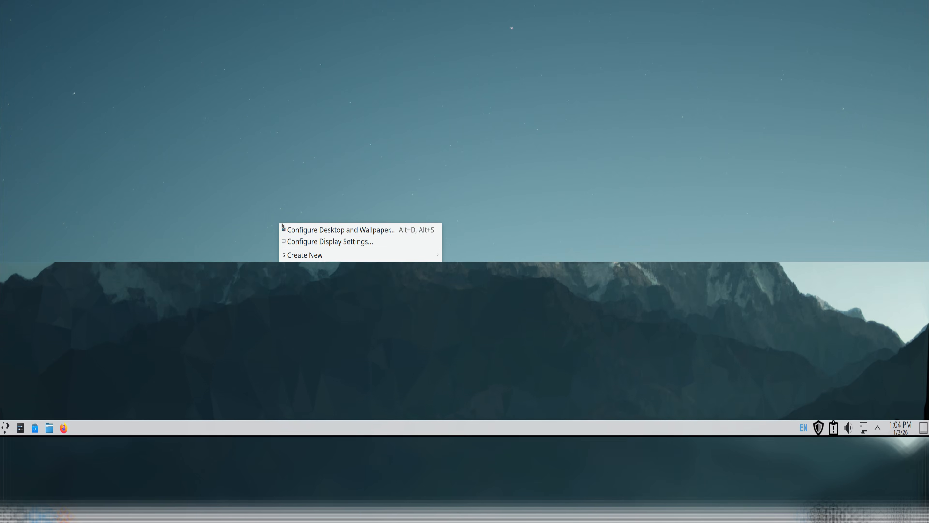
pyautogui.click(322, 230)
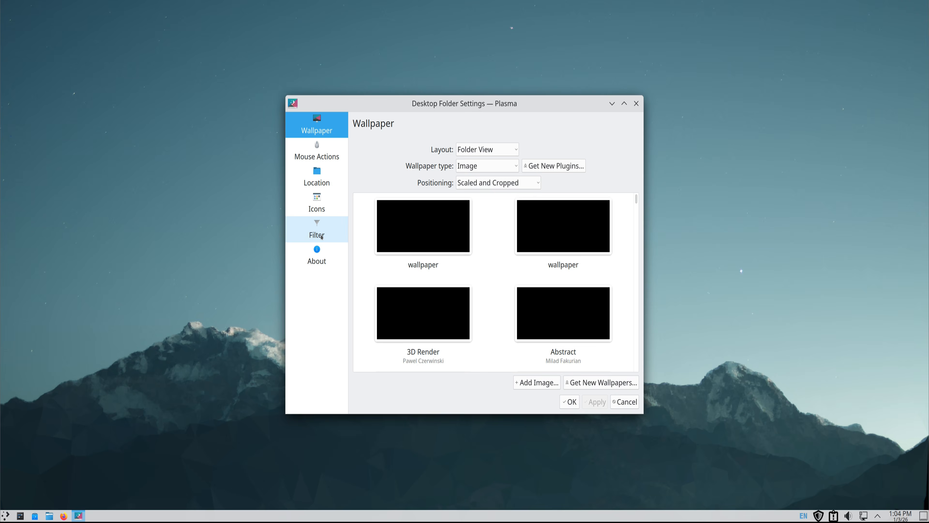
pyautogui.click(637, 103)
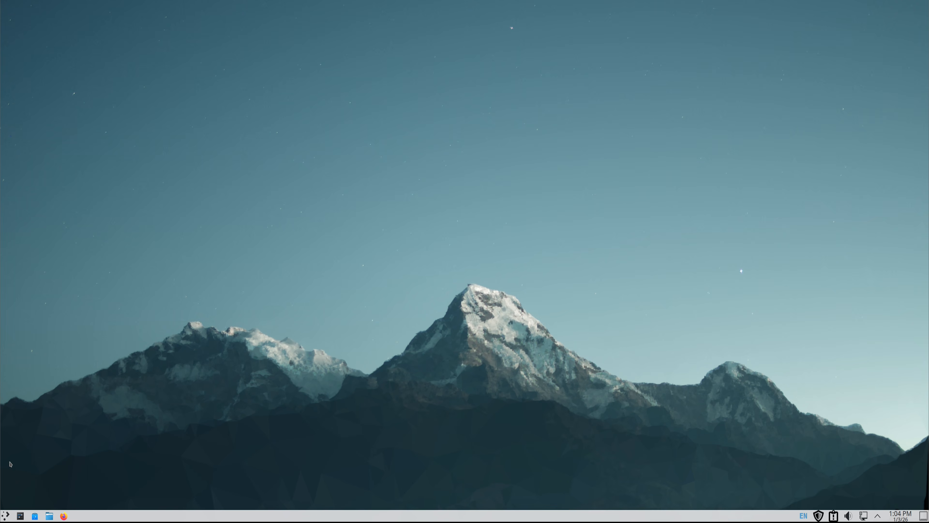
# Step: Look at the application launcher's favorites and the options offered for the Plasma panel
pyautogui.click(6, 516)
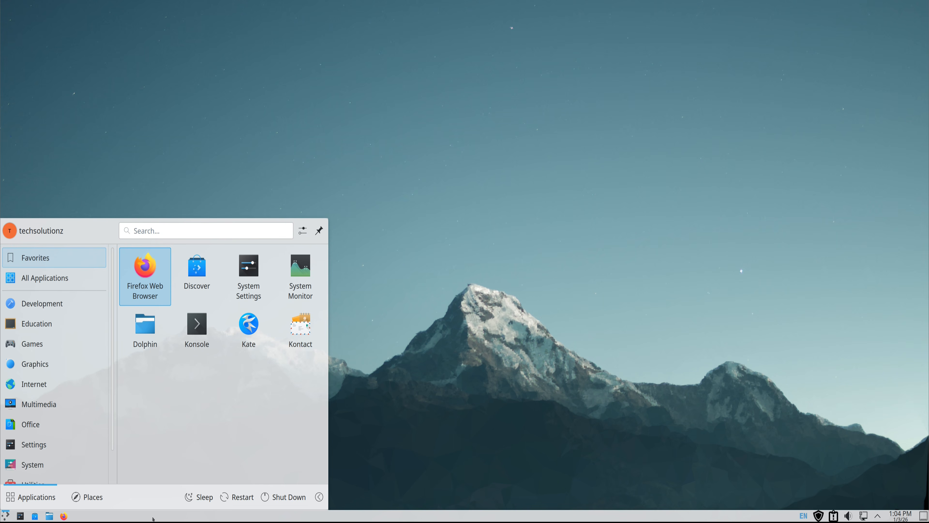
pyautogui.rightClick(427, 517)
pyautogui.click(388, 388)
pyautogui.click(550, 172)
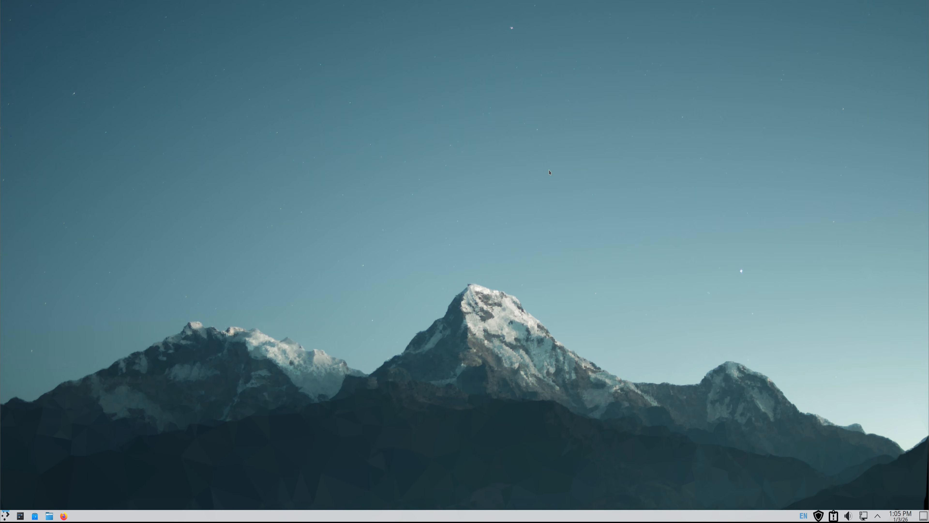
# Step: Browse the application categories in the launcher, including the Development applications
pyautogui.click(6, 516)
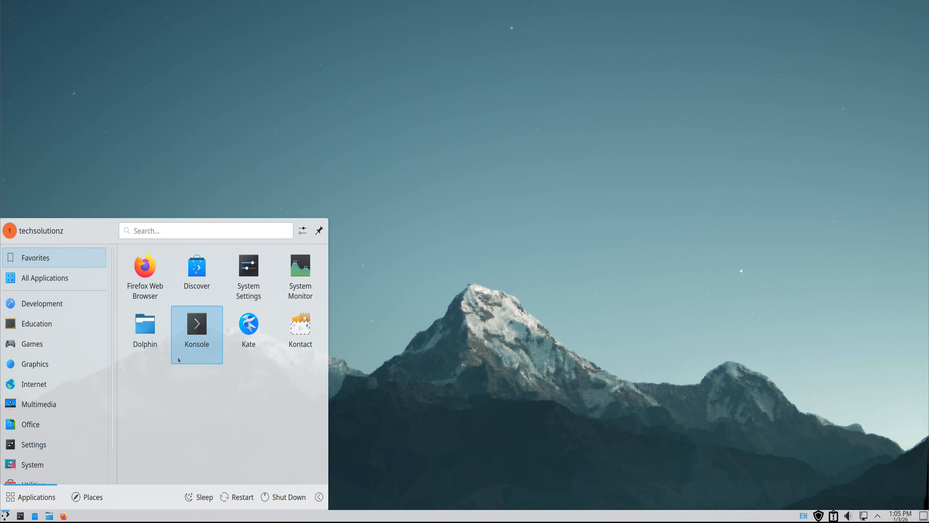
pyautogui.scroll(-2, 63, 383)
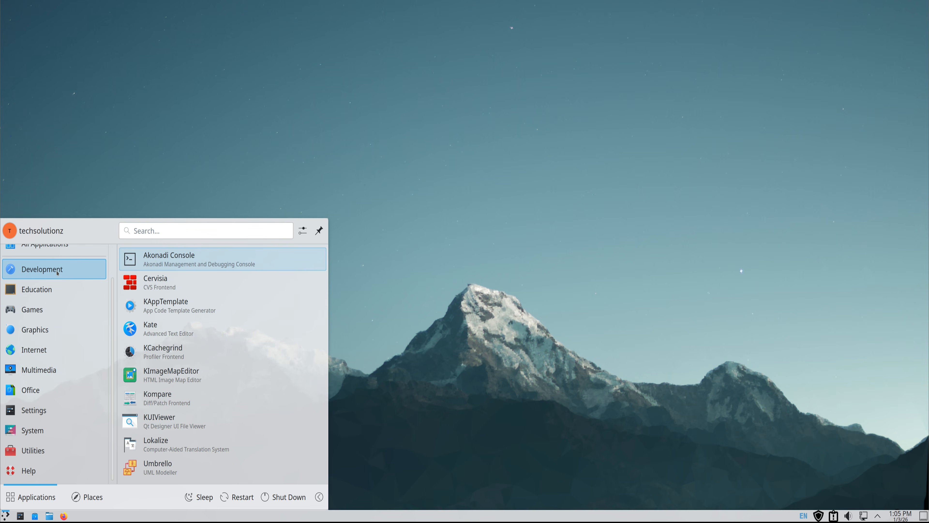
pyautogui.write('sys')
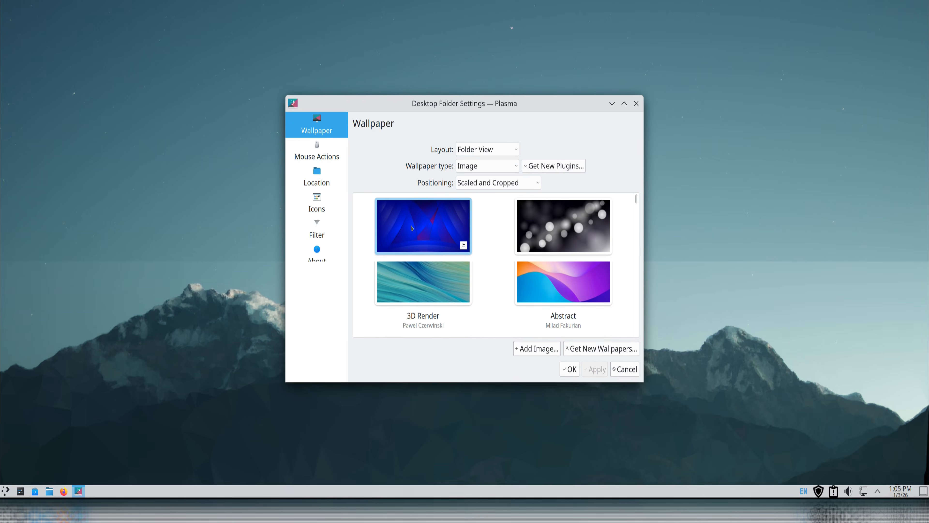
# Step: Set the blue abstract image named "wallpaper" as the desktop wallpaper
pyautogui.moveTo(636, 201)
pyautogui.mouseDown()
pyautogui.moveTo(629, 318)
pyautogui.moveTo(630, 184)
pyautogui.mouseUp()
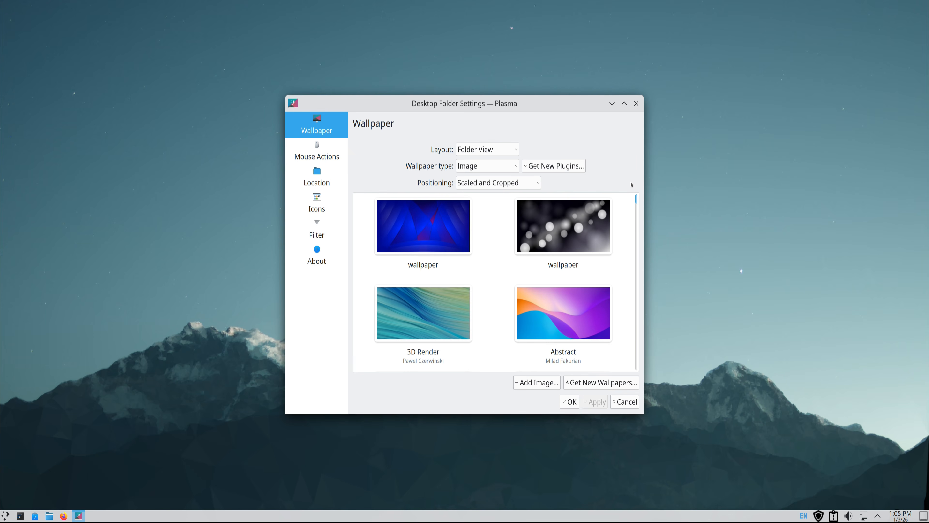
pyautogui.click(410, 219)
pyautogui.click(571, 406)
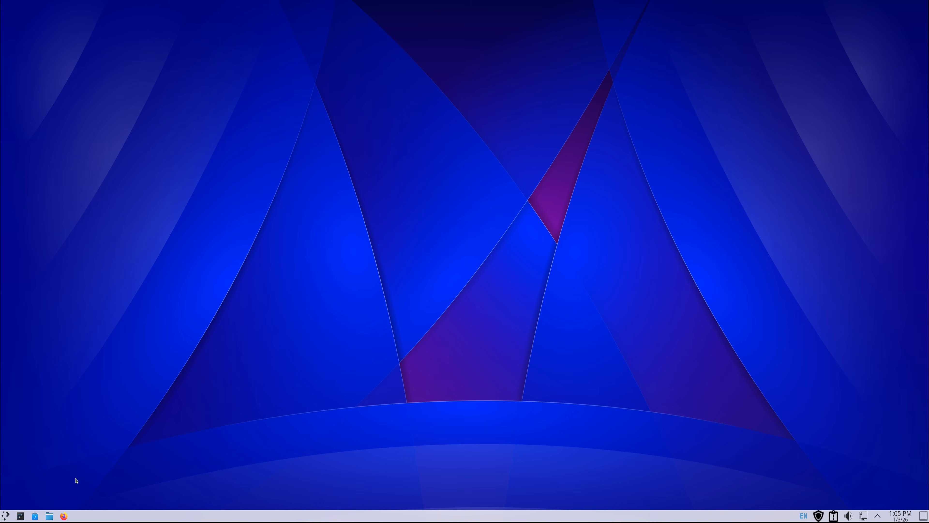
# Step: Look over the launcher's Office applications and the system tray's update, system report, volume and network tools, closing their windows
pyautogui.click(6, 516)
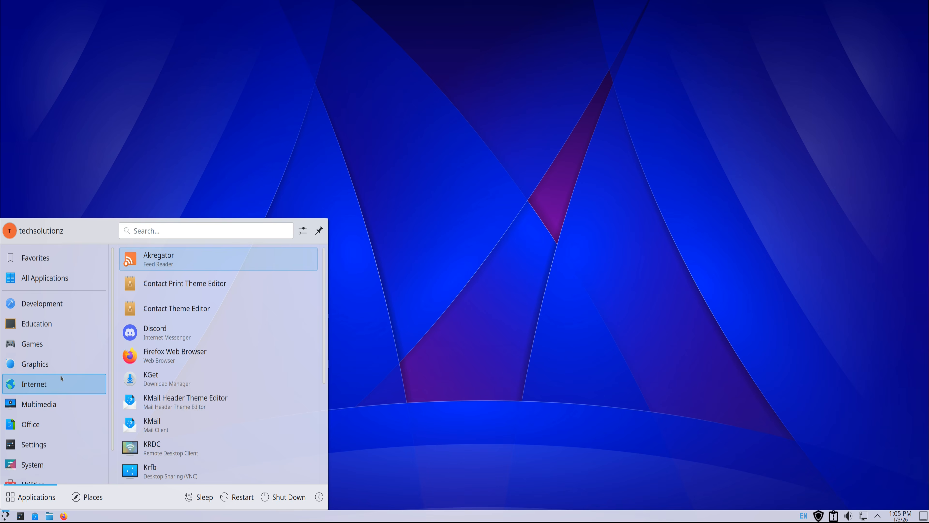
pyautogui.click(833, 516)
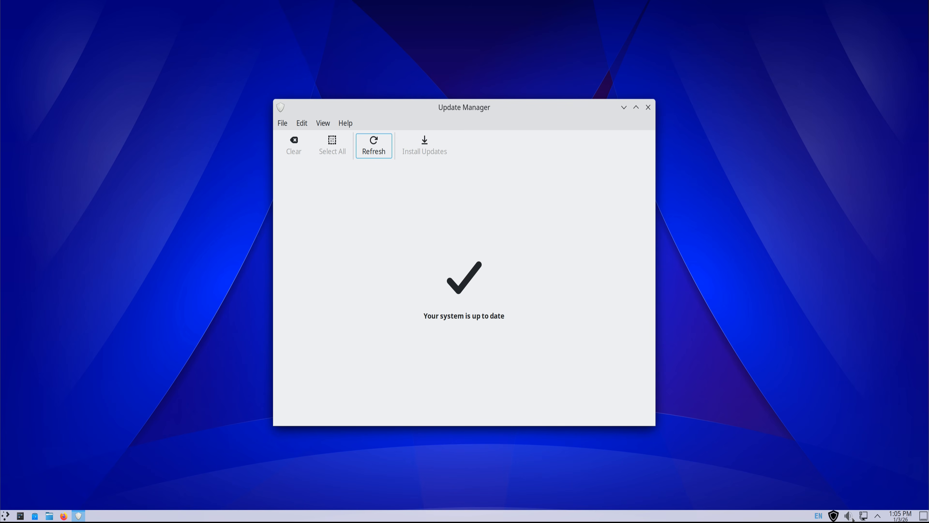
pyautogui.click(848, 516)
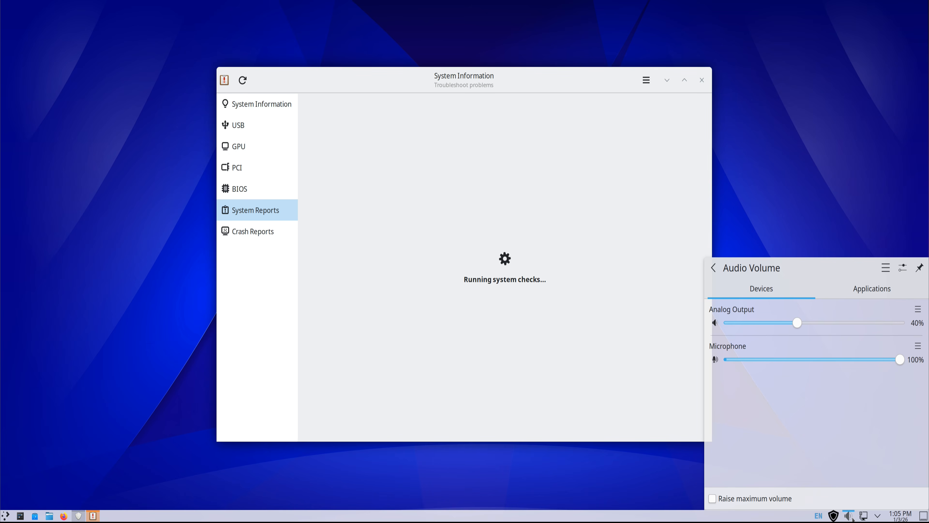
pyautogui.click(864, 517)
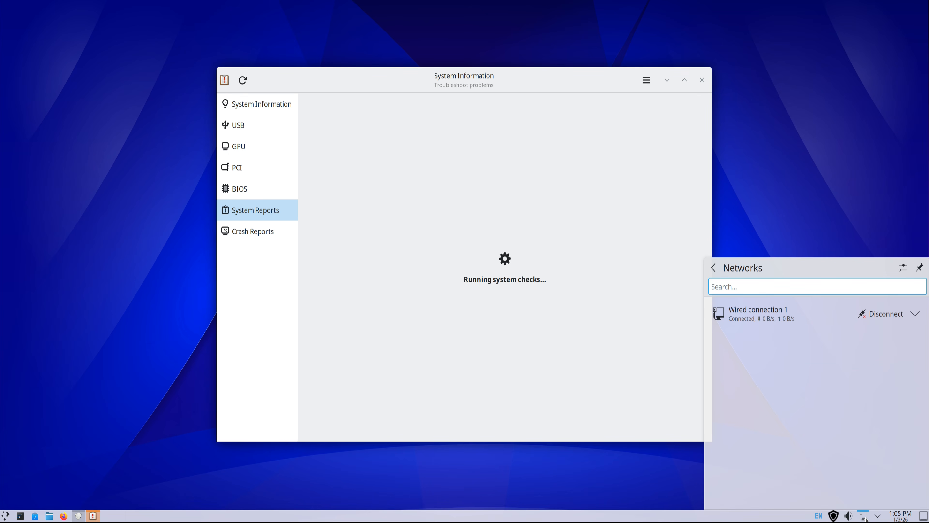
pyautogui.click(865, 517)
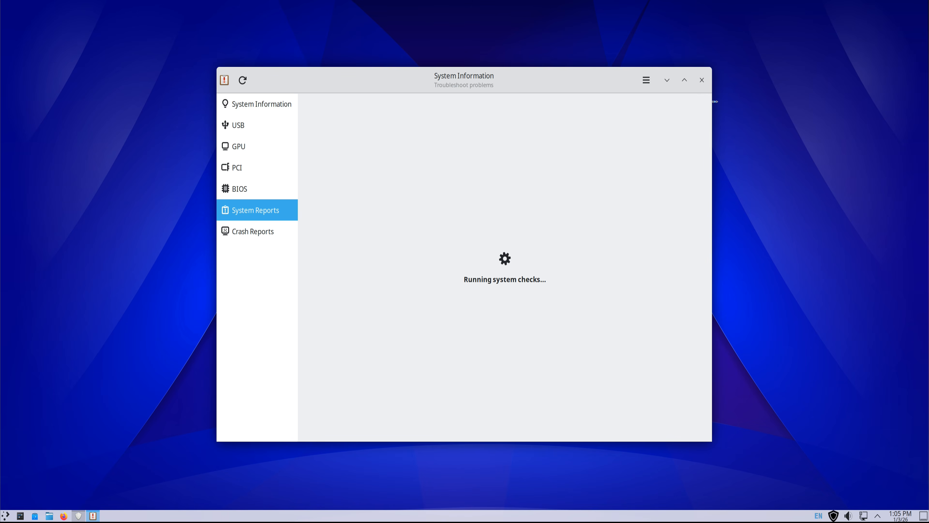
pyautogui.click(701, 80)
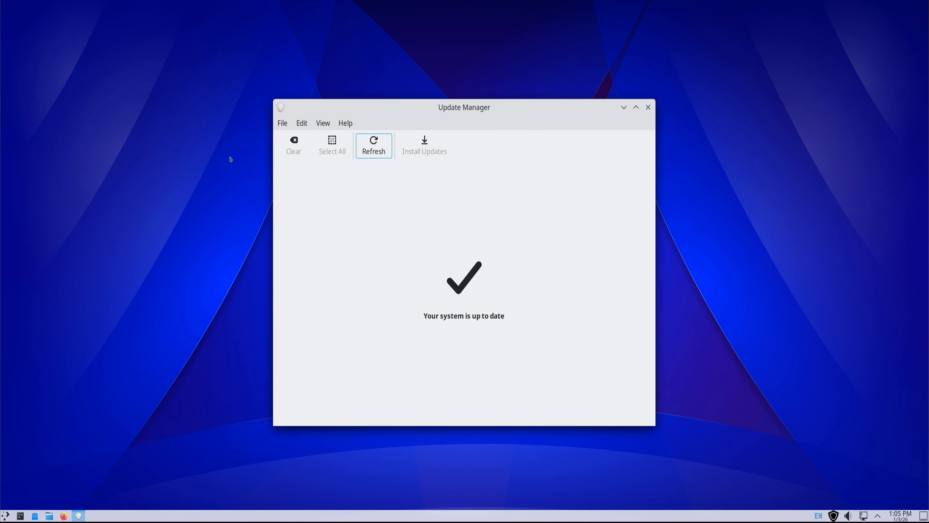
pyautogui.click(648, 107)
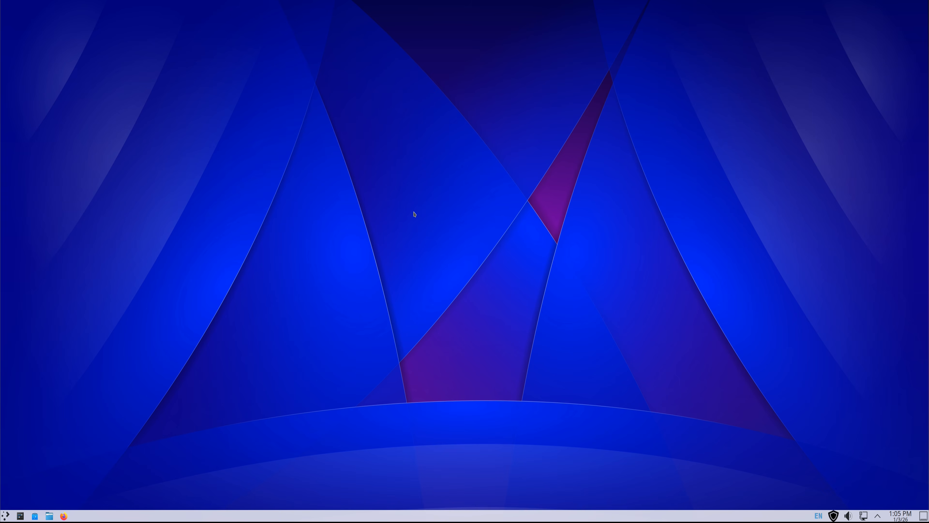
# Step: Open the home folder in the file manager and browse the Education, Games and Internet categories in Discover
pyautogui.click(51, 516)
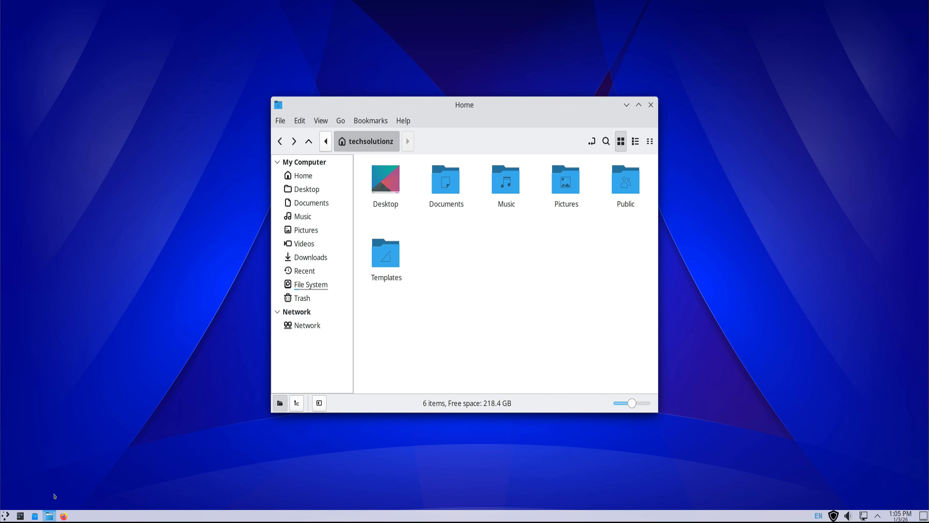
pyautogui.click(35, 516)
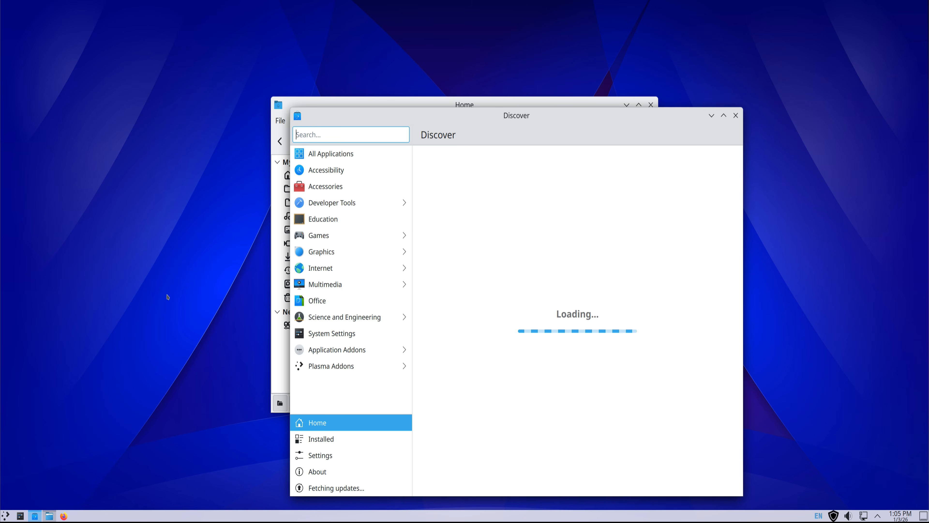
pyautogui.click(316, 219)
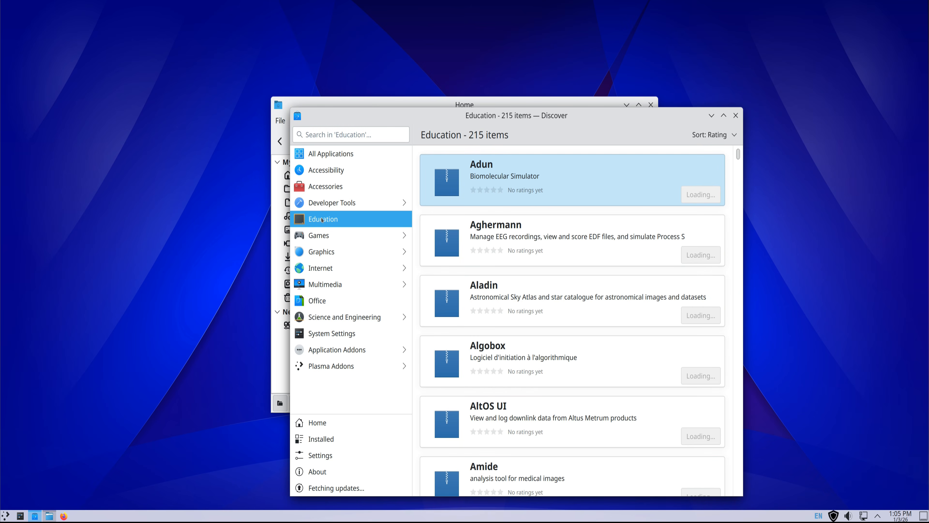
pyautogui.click(320, 236)
pyautogui.click(321, 154)
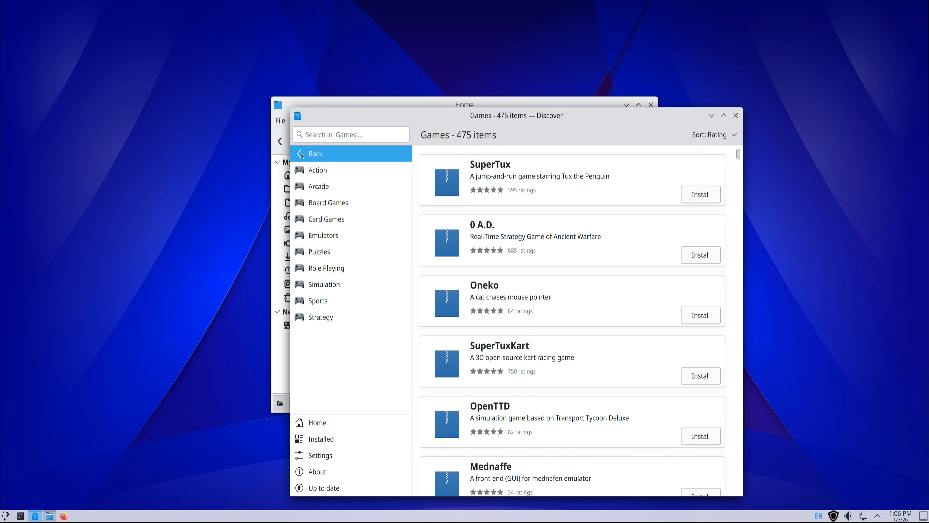
pyautogui.click(337, 265)
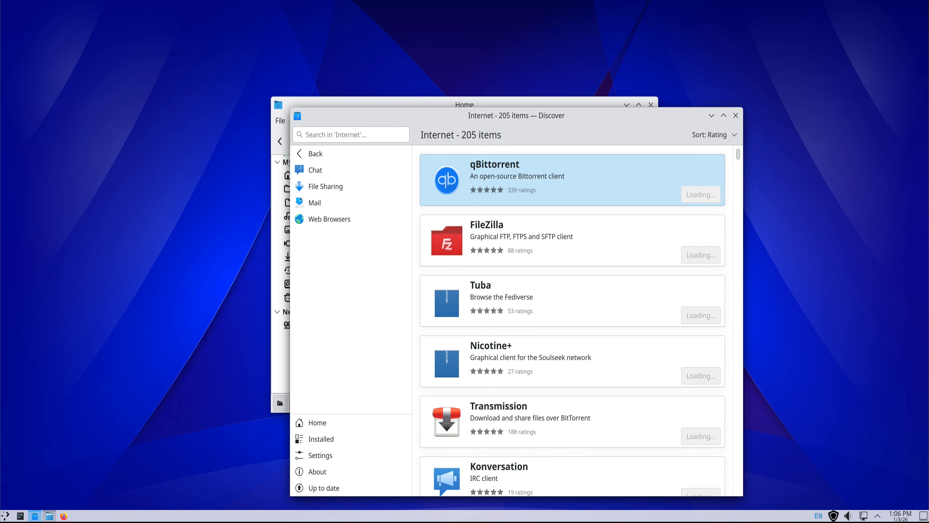
pyautogui.click(298, 154)
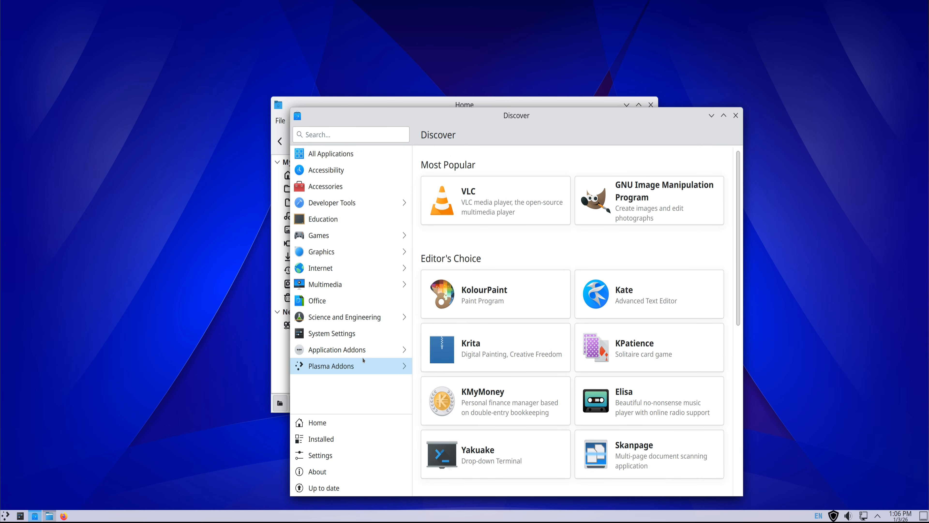
# Step: Browse Discover's Application Addons and Plasma Addons, viewing the cursors, desktop effects, fonts and global themes on offer
pyautogui.click(353, 351)
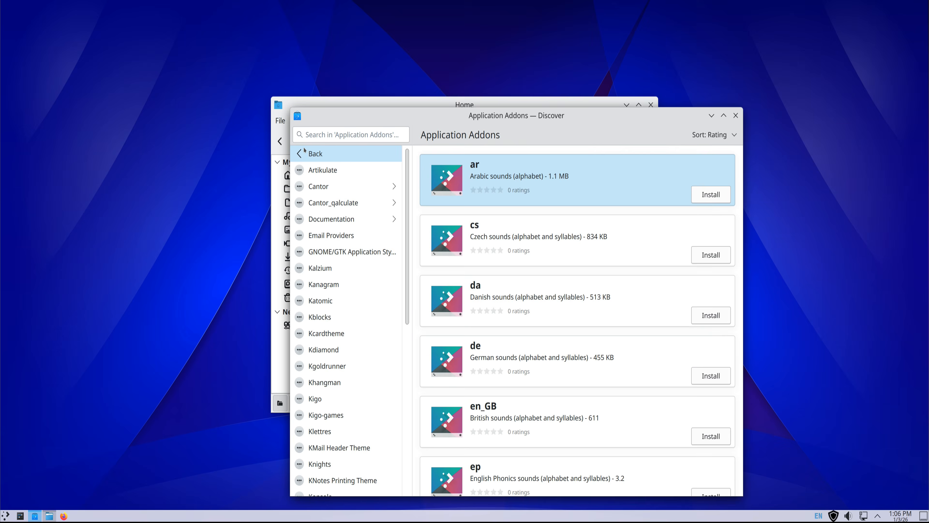
pyautogui.click(300, 154)
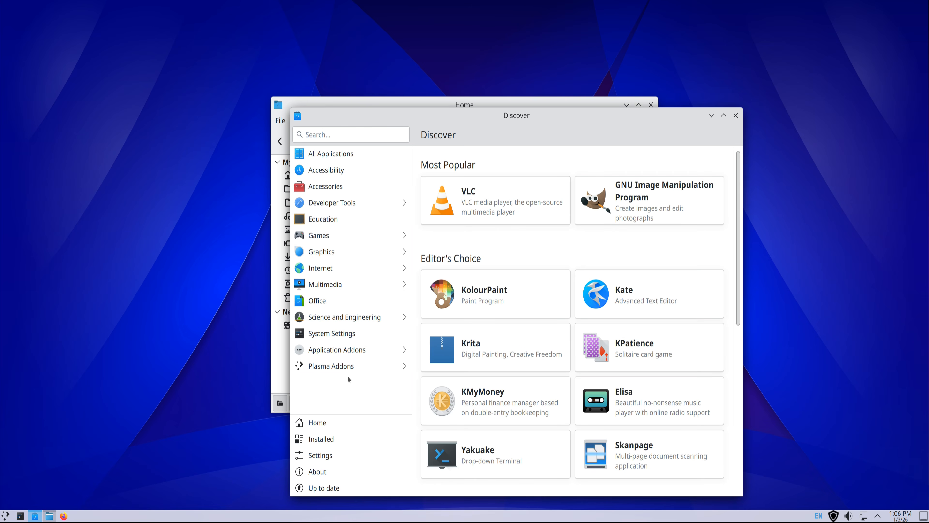
pyautogui.click(350, 368)
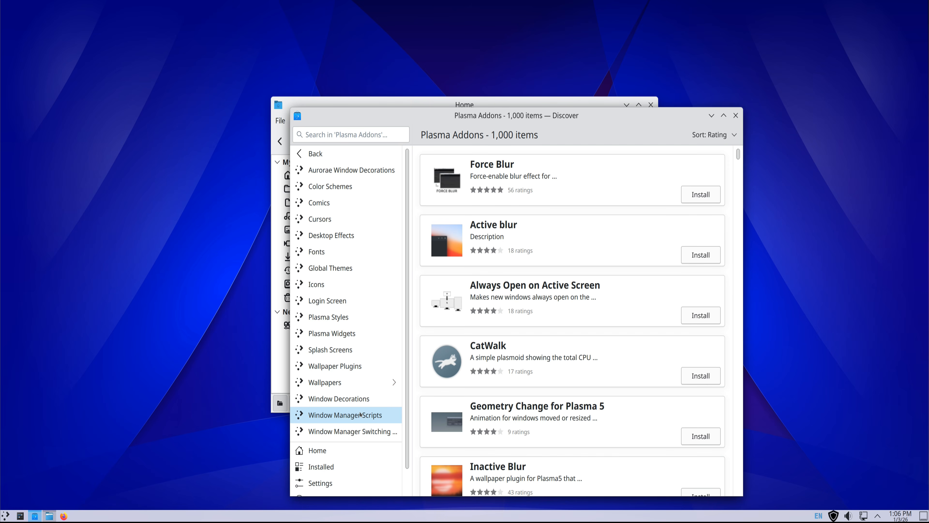
pyautogui.scroll(-1, 358, 365)
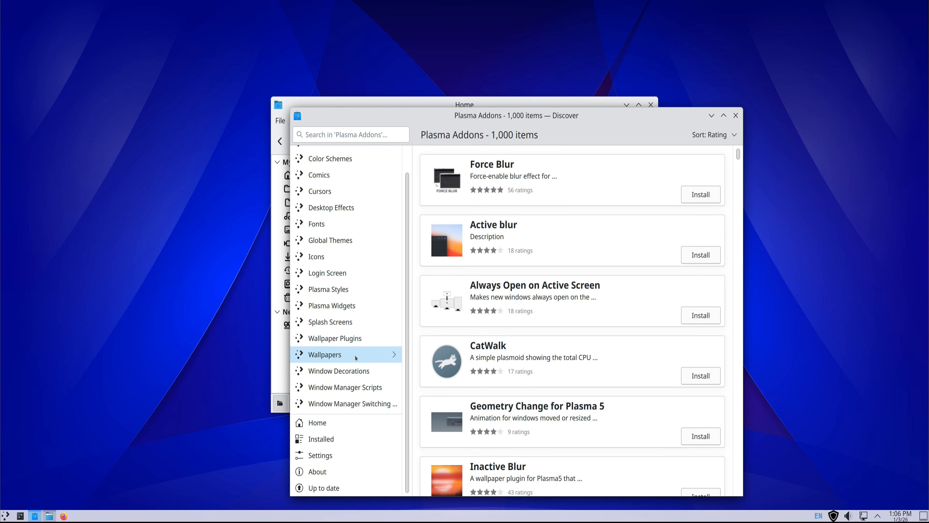
pyautogui.scroll(1, 355, 357)
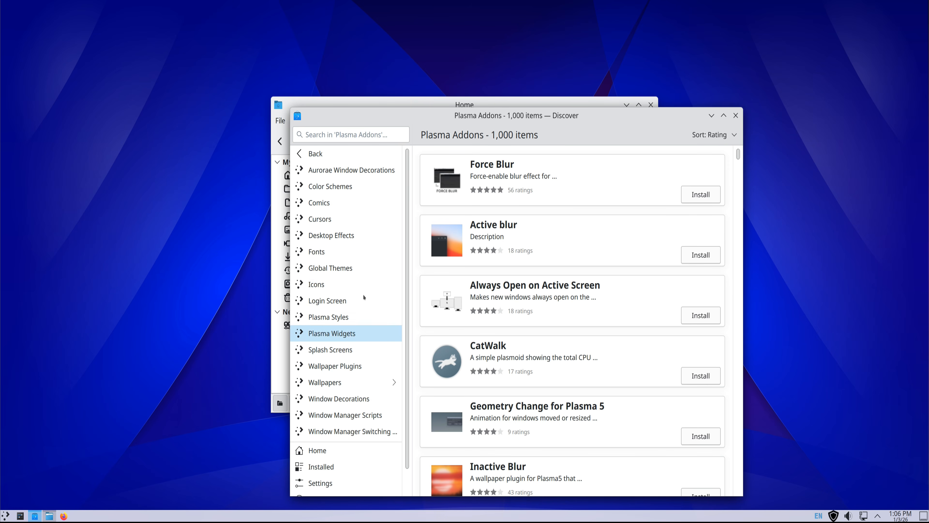
pyautogui.click(339, 225)
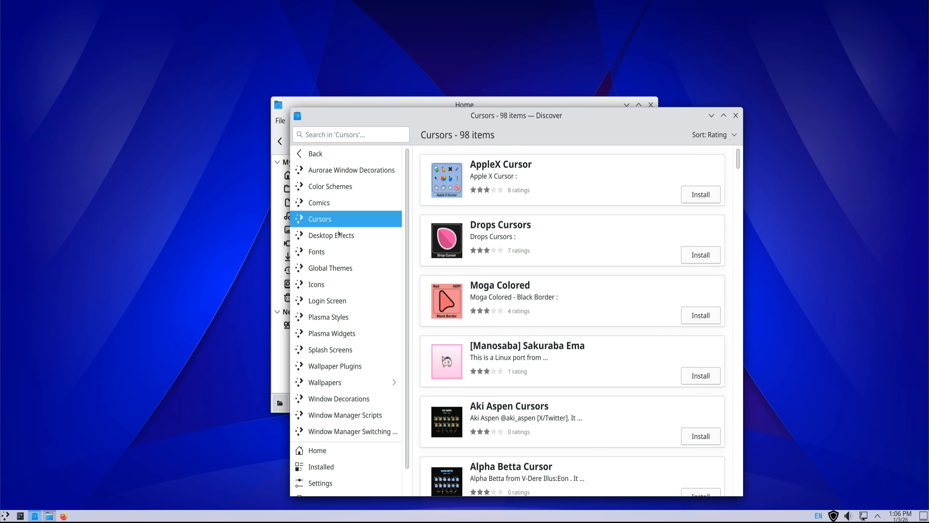
pyautogui.click(339, 234)
pyautogui.click(331, 253)
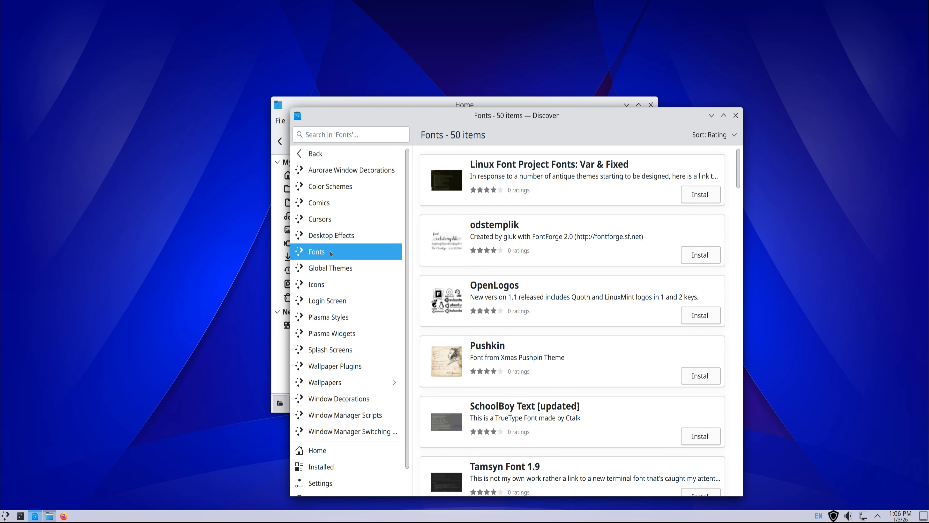
pyautogui.click(331, 268)
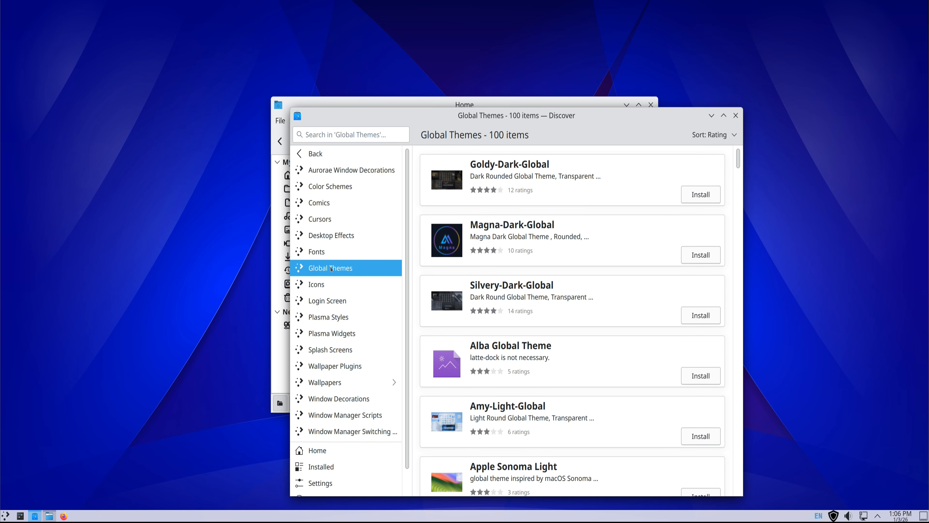
# Step: Install "AndromiX SDDM Theme KDE Plasma 6" from the Login Screen addons, authenticating with the account password, and minimize Discover
pyautogui.click(323, 306)
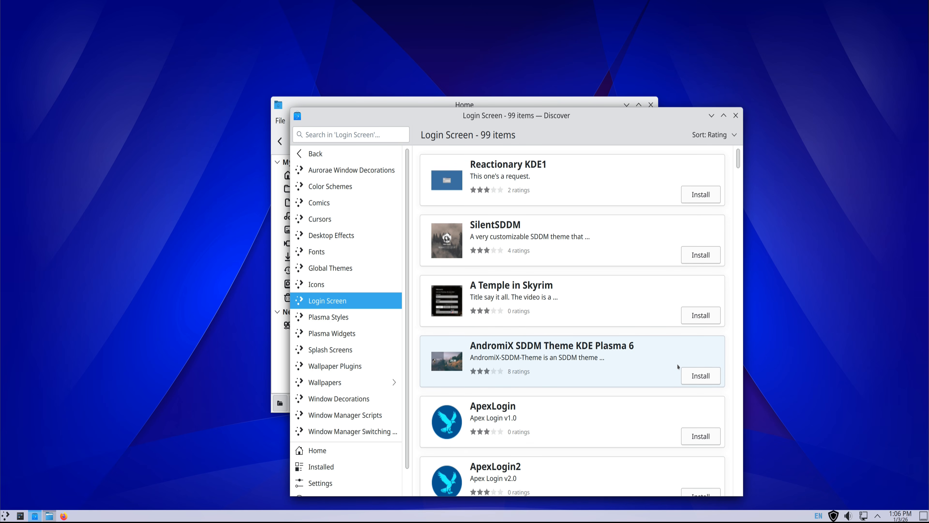
pyautogui.click(701, 376)
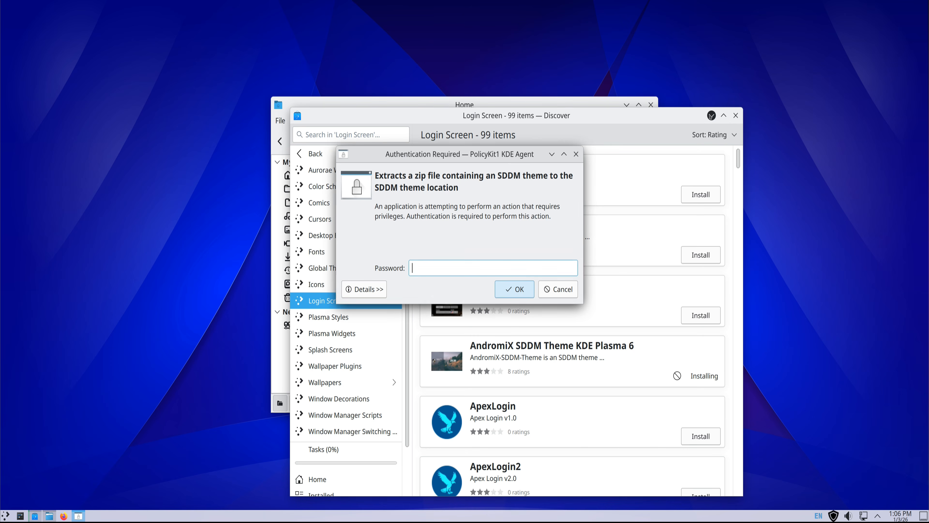
pyautogui.write('*******')
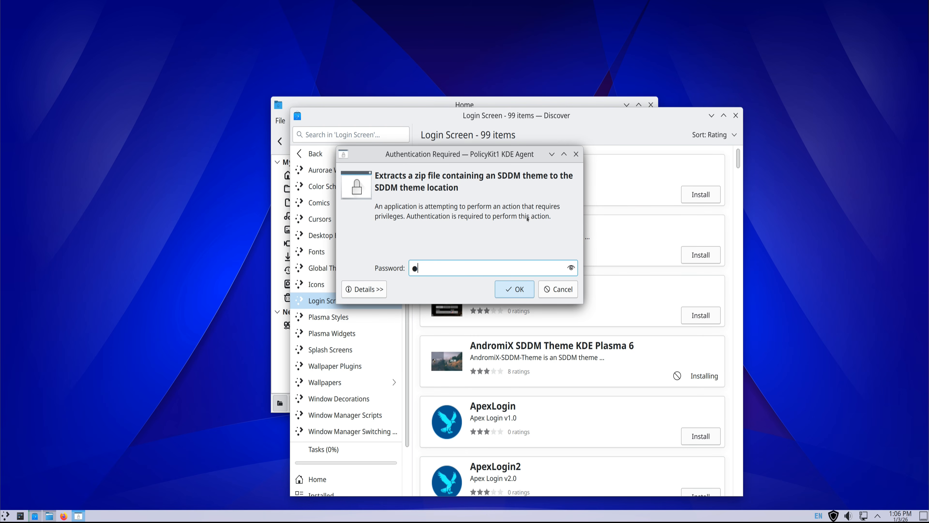
pyautogui.press('Return')
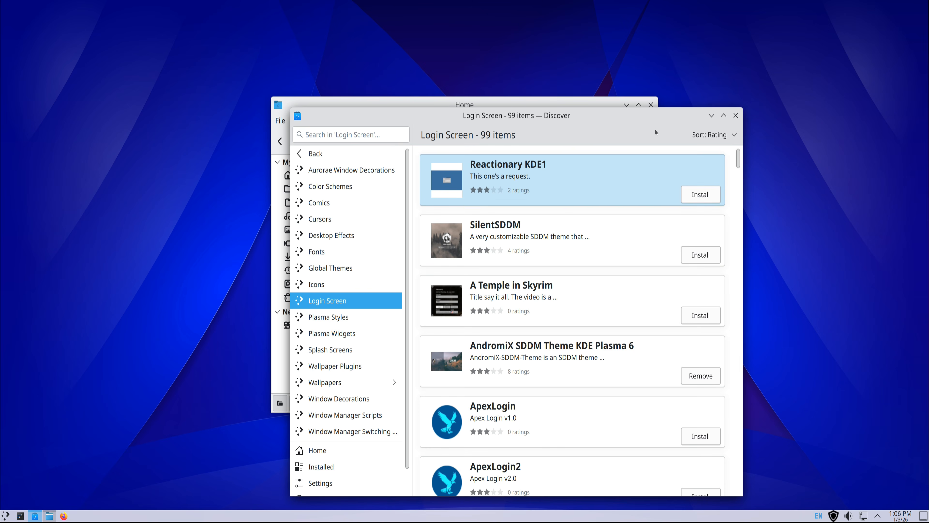
pyautogui.click(709, 115)
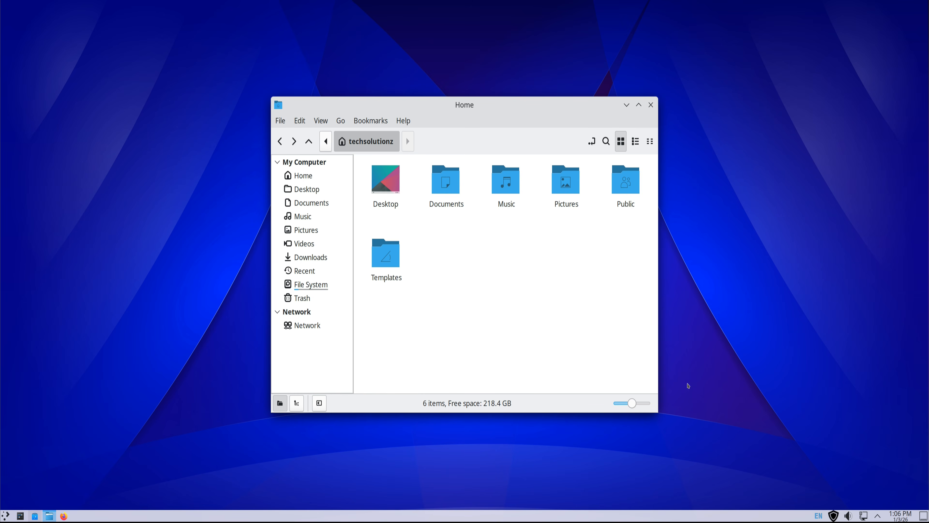
# Step: Look through the behavior, keyboard shortcuts and about pages of the Icons-only Task Manager settings, then close them
pyautogui.rightClick(667, 519)
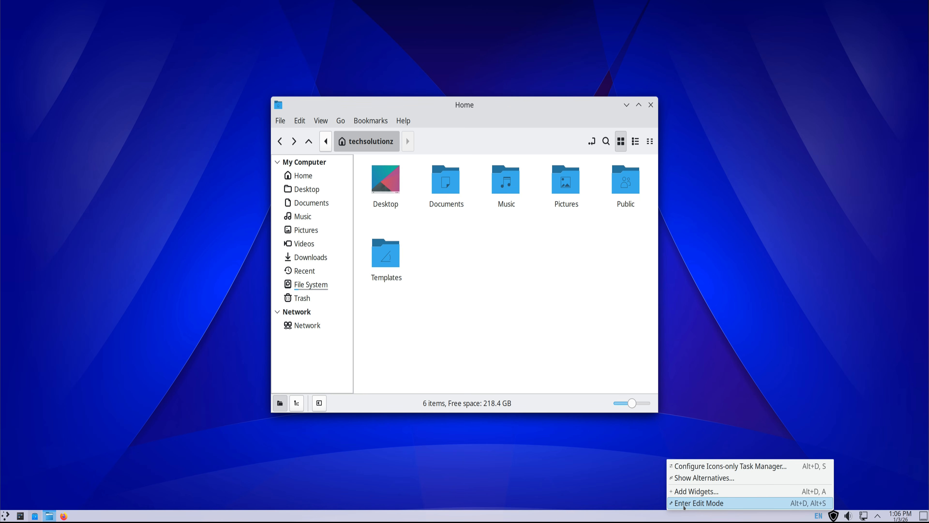
pyautogui.click(702, 470)
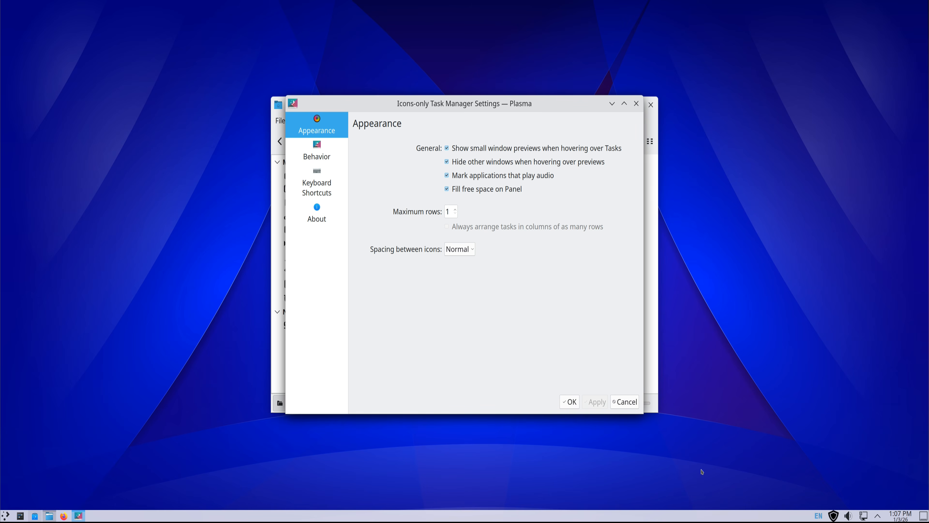
pyautogui.click(317, 152)
pyautogui.click(322, 187)
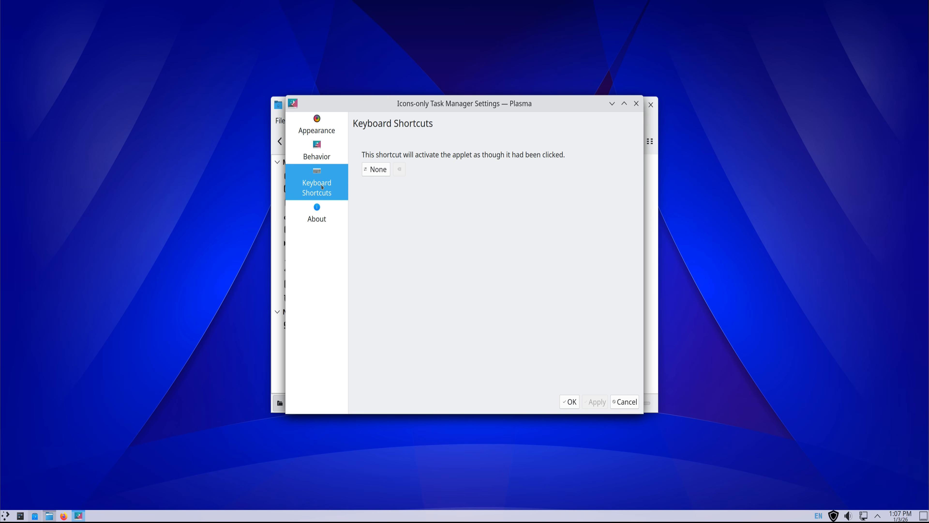
pyautogui.click(322, 210)
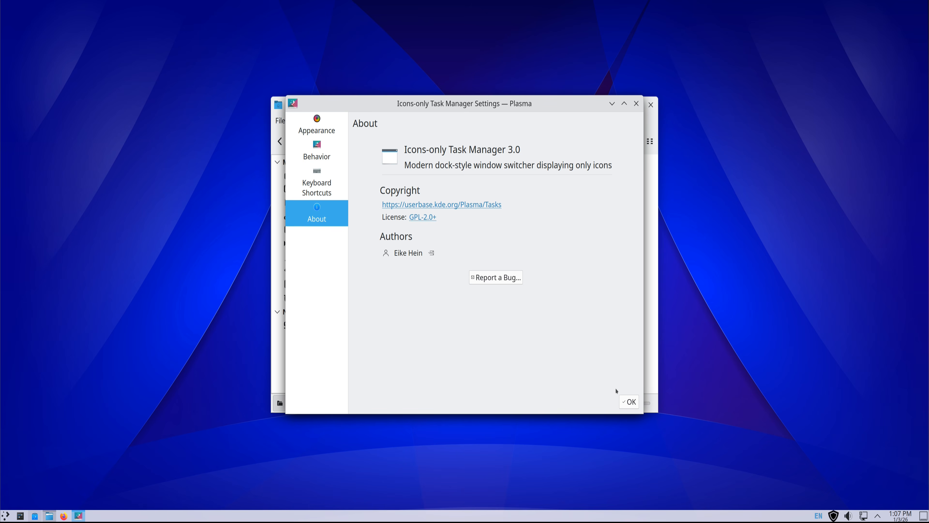
pyautogui.click(623, 403)
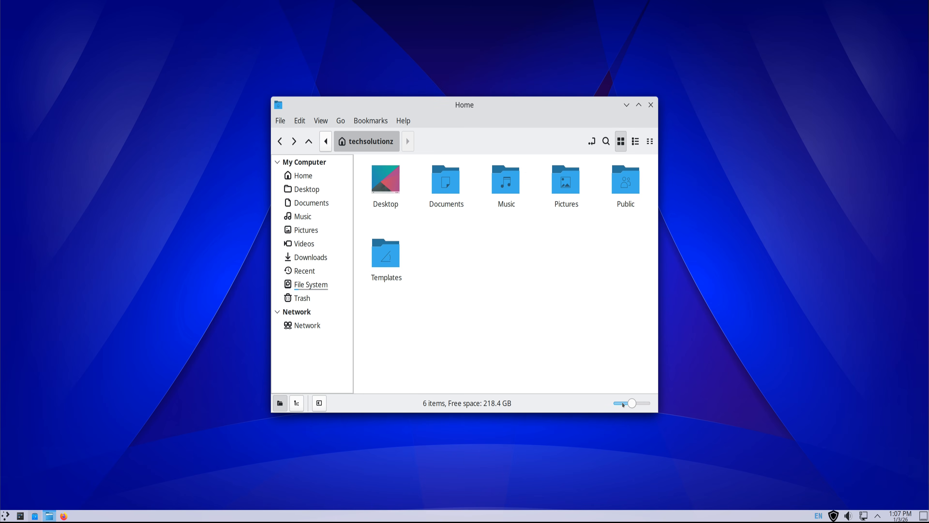
# Step: Apply the Breeze Dark theme in System Settings' Quick Settings
pyautogui.click(20, 516)
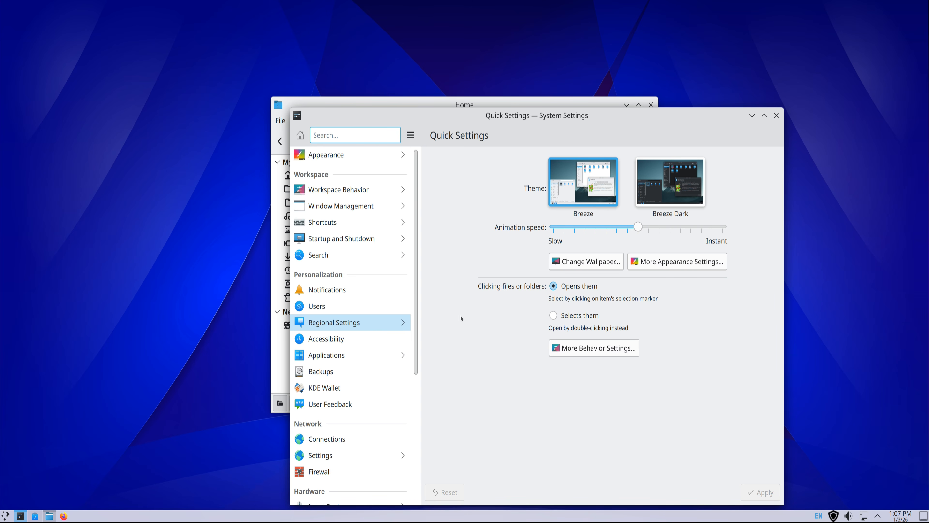
pyautogui.click(670, 182)
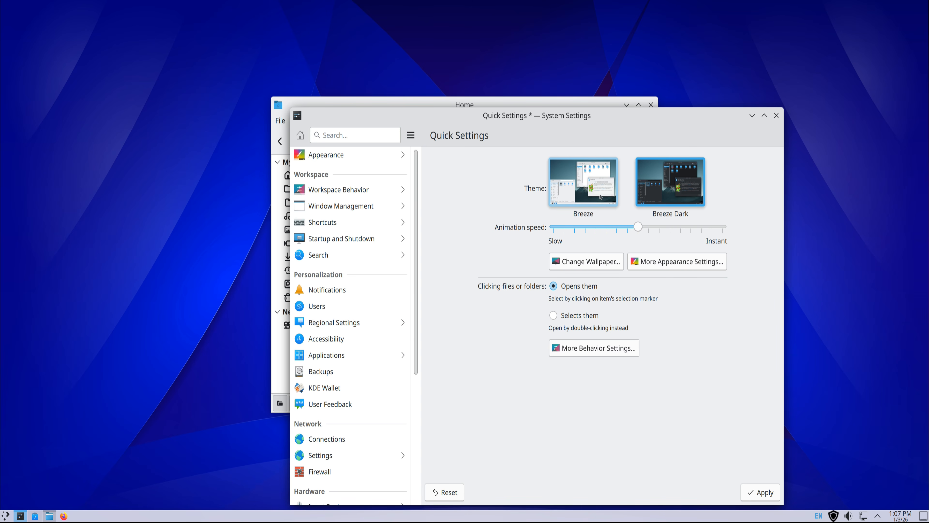
pyautogui.click(764, 492)
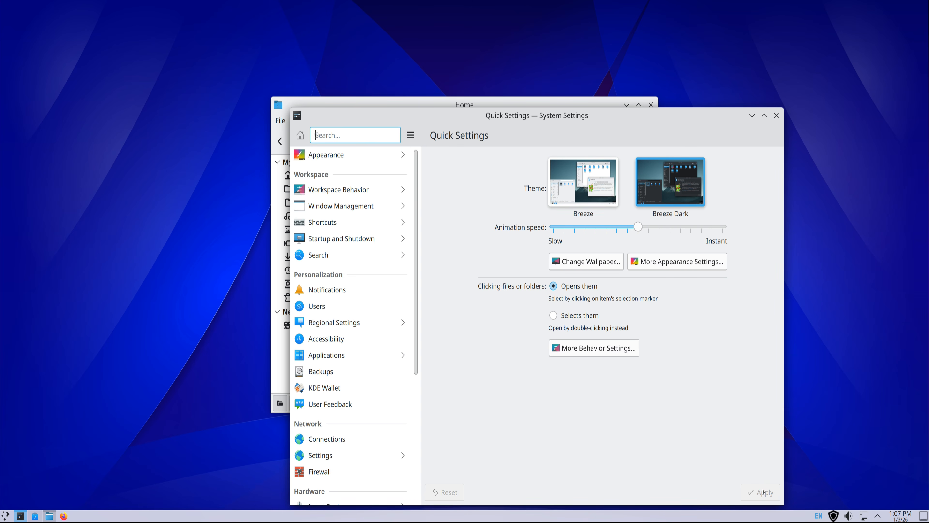
# Step: Browse the System Settings categories and the Global Theme and Splash Screen pages under Appearance, closing System Settings and the Home window
pyautogui.scroll(-3, 367, 347)
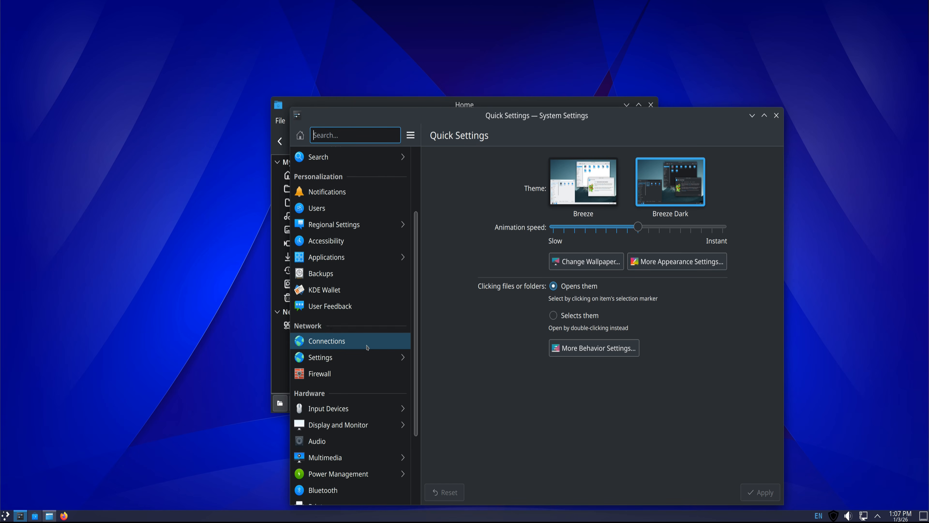
pyautogui.scroll(-3, 367, 347)
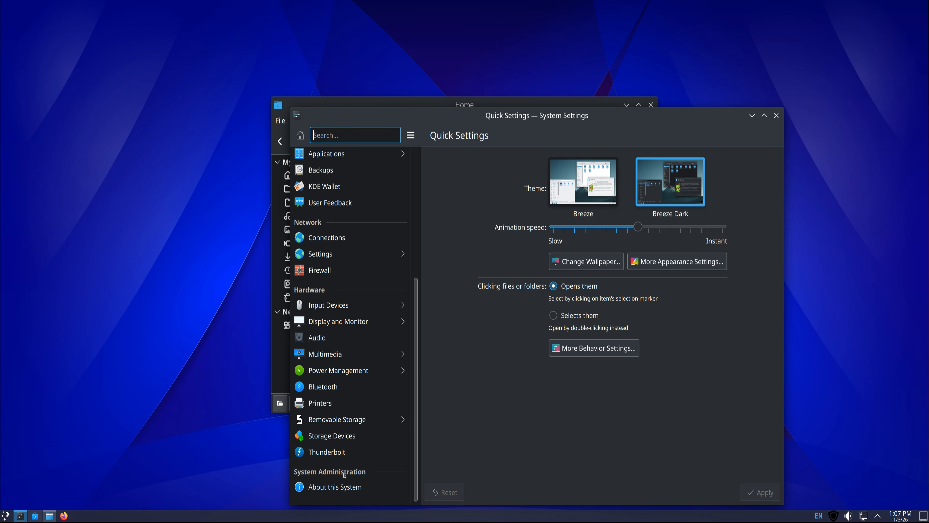
pyautogui.scroll(5, 330, 296)
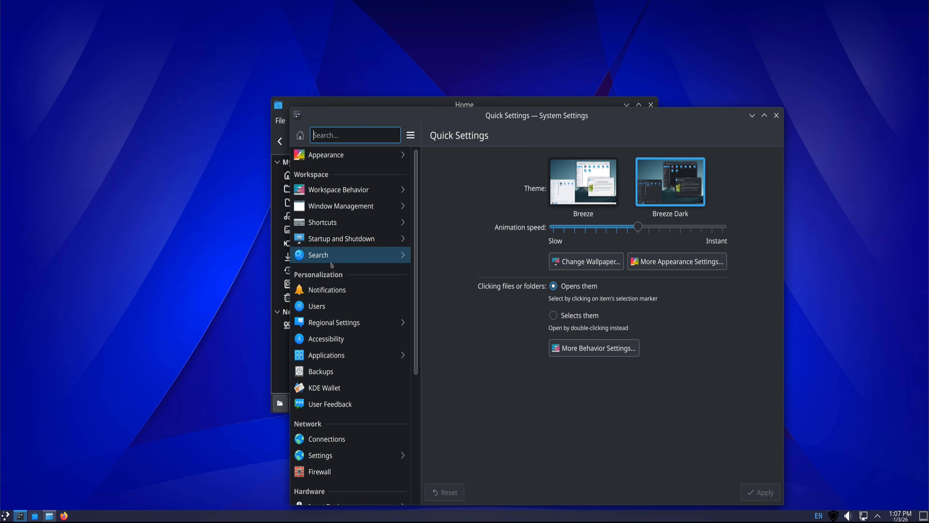
pyautogui.click(345, 155)
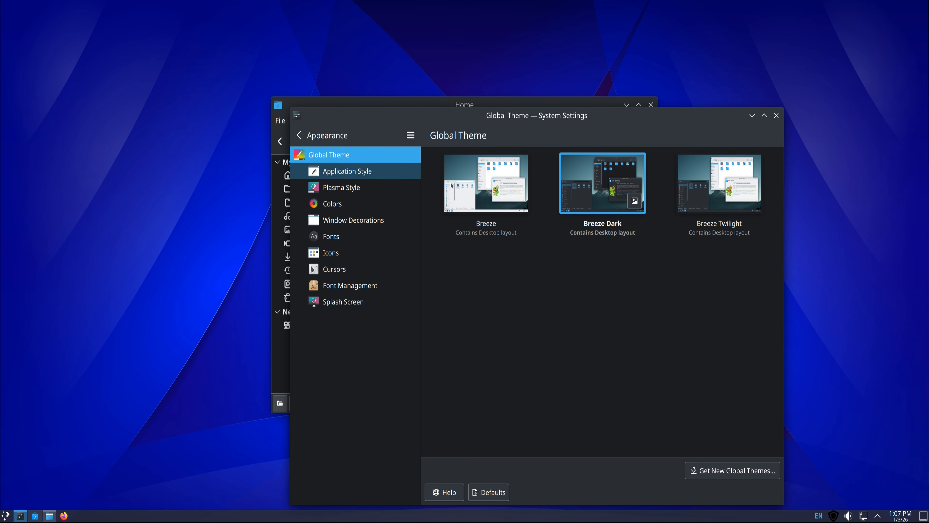
pyautogui.click(346, 303)
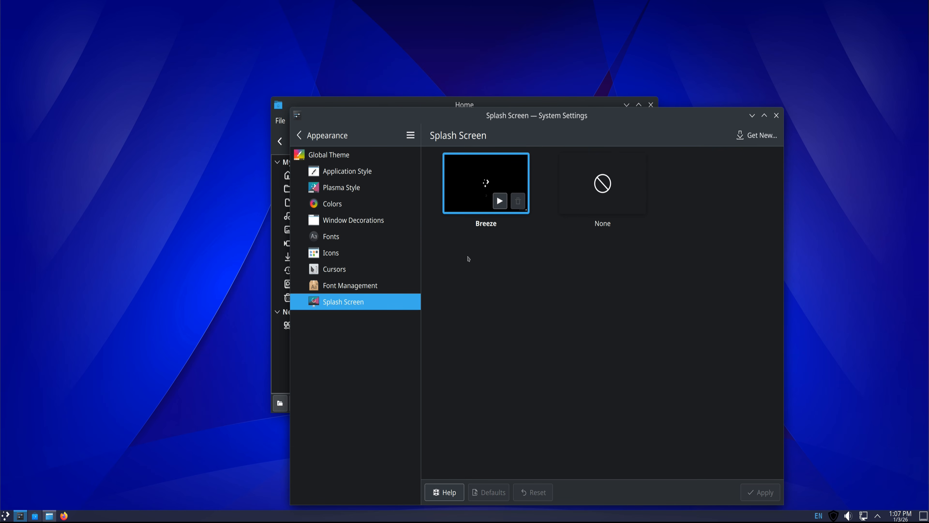
pyautogui.click(299, 135)
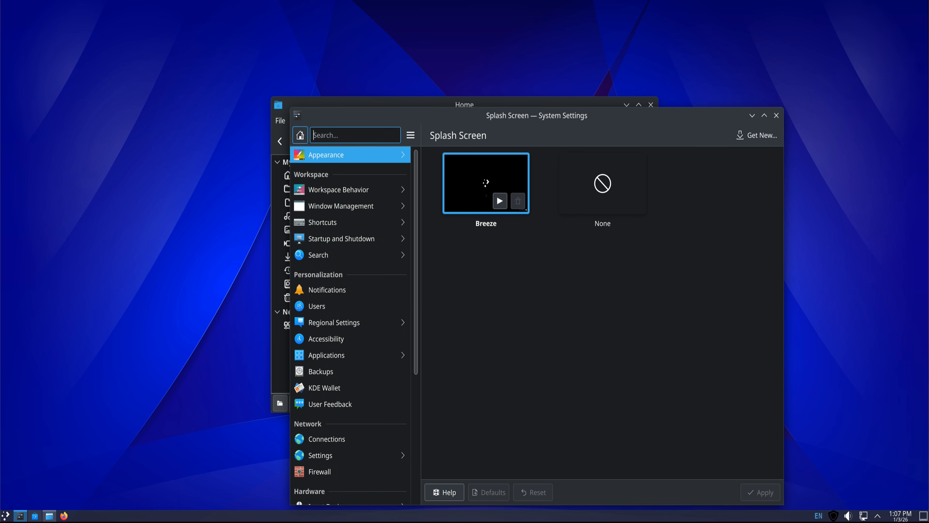
pyautogui.click(776, 115)
pyautogui.click(651, 105)
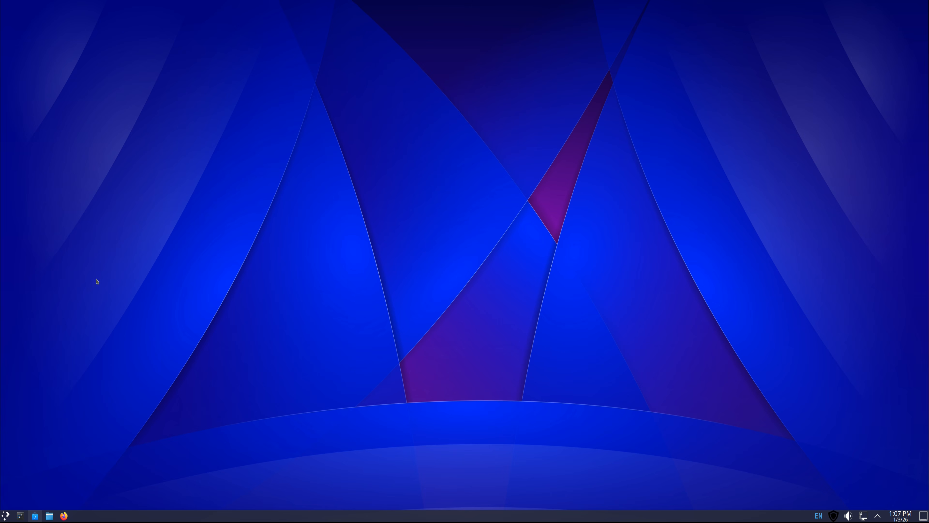
# Step: Open Timeshift, authenticating with the account password, check the existing snapshot and close the window
pyautogui.press('super')
pyautogui.write('tim')
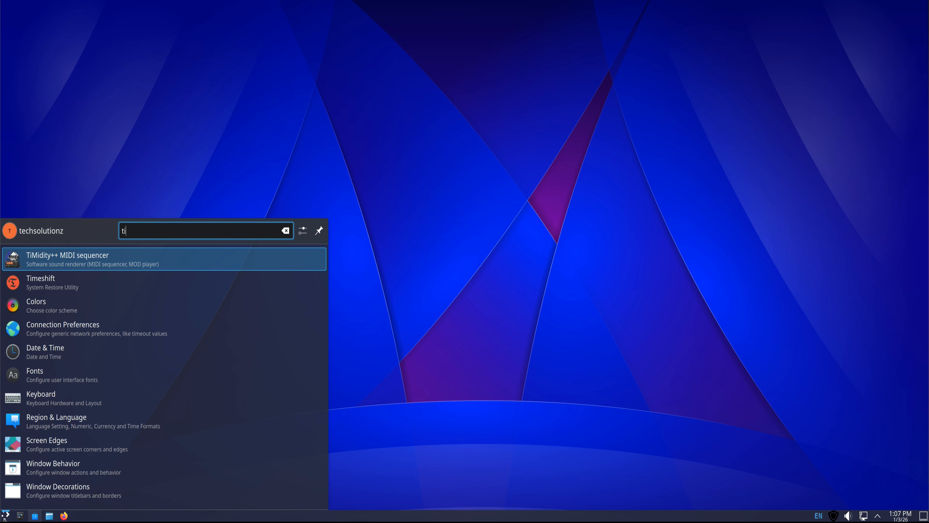
pyautogui.click(70, 287)
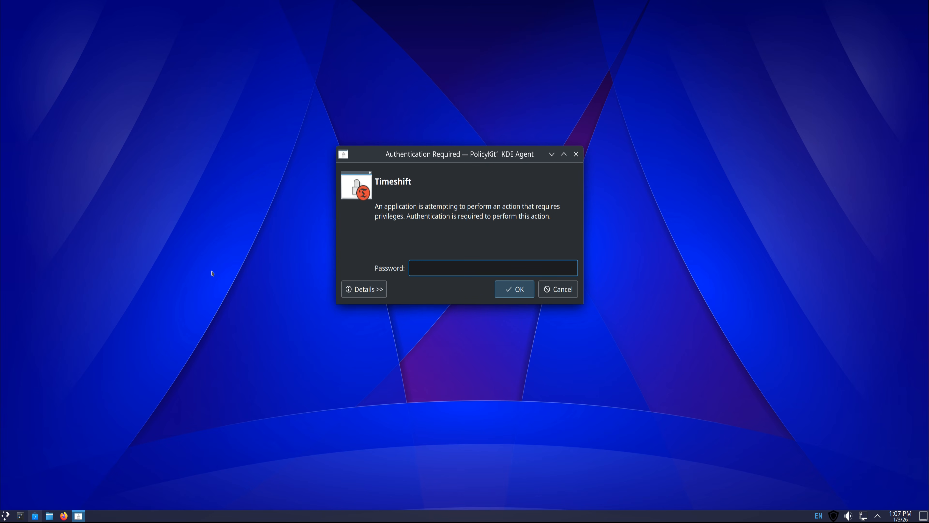
pyautogui.write('*****')
pyautogui.press('Return')
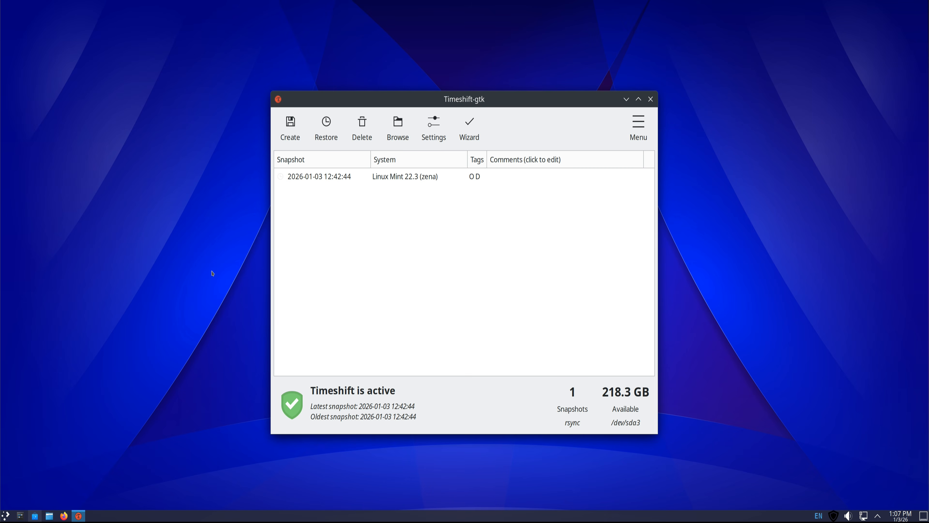
pyautogui.click(650, 99)
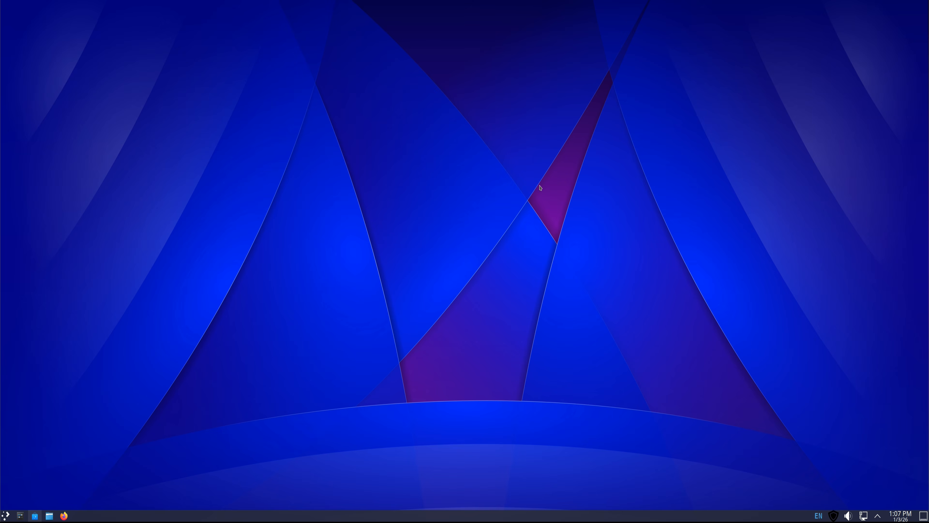
# Step: Open the Konsole terminal from the application launcher and run screenfetch to show the system information
pyautogui.rightClick(116, 240)
pyautogui.click(140, 321)
pyautogui.click(5, 518)
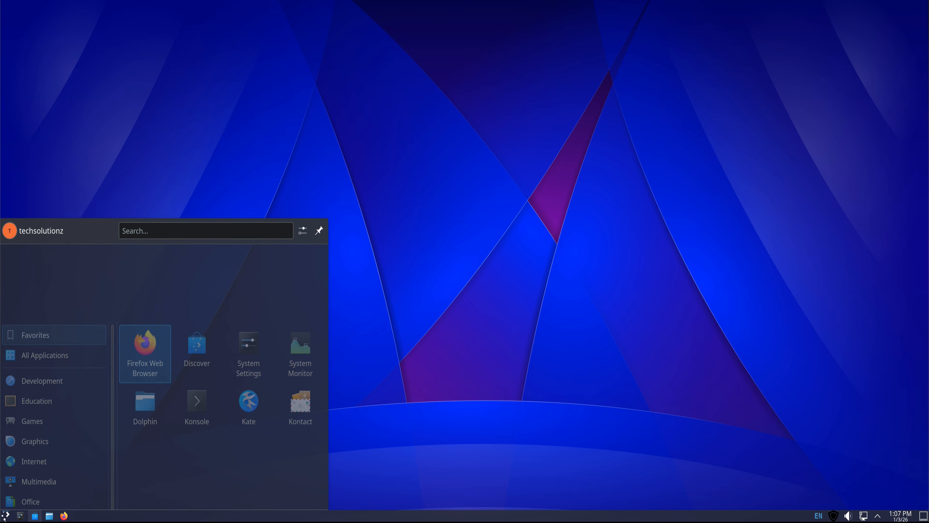
pyautogui.write('kon')
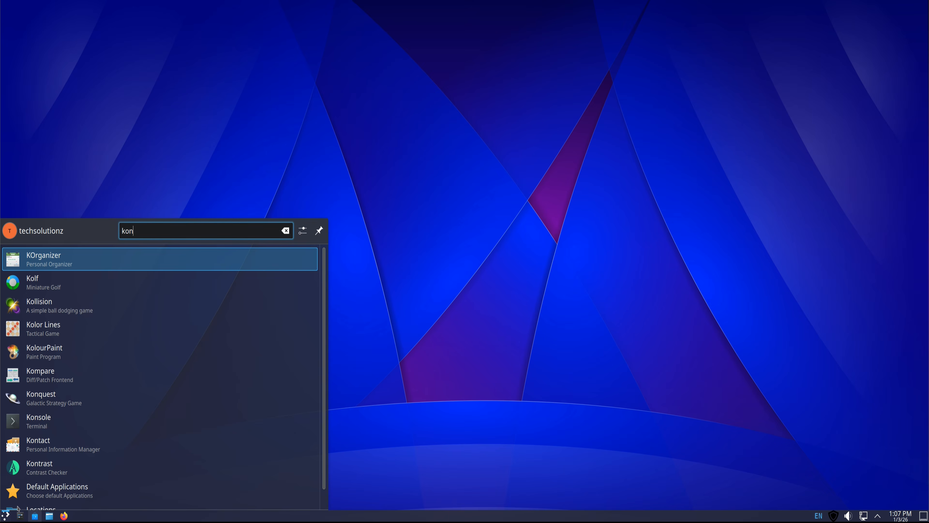
pyautogui.write('sole')
pyautogui.press('Return')
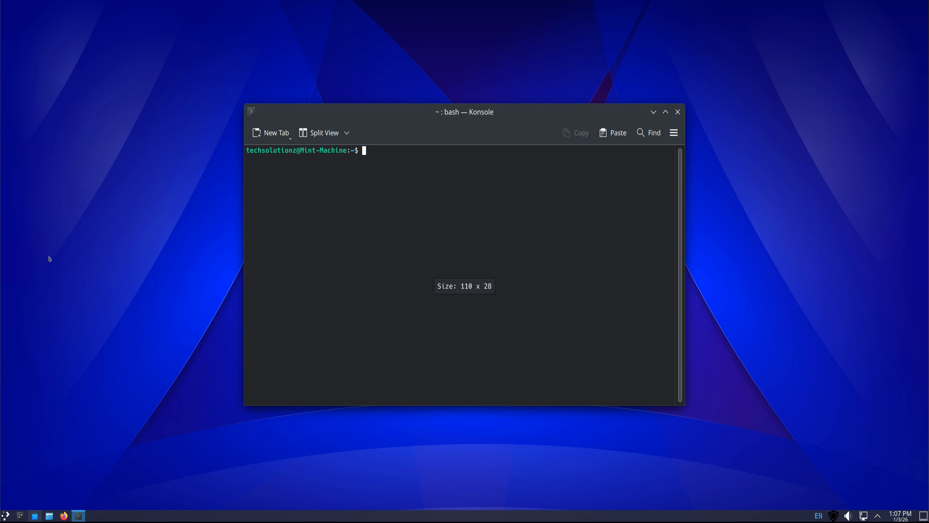
pyautogui.write('screenfetch')
pyautogui.press('Return')
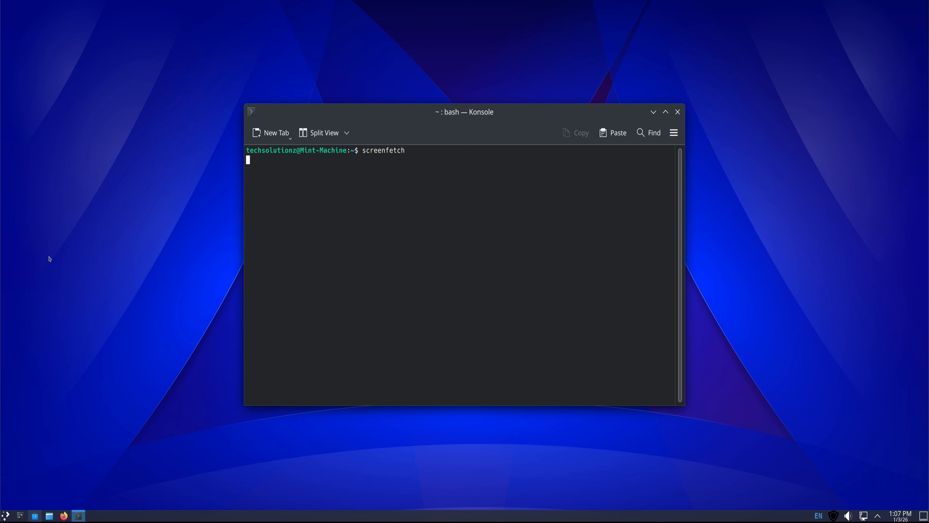